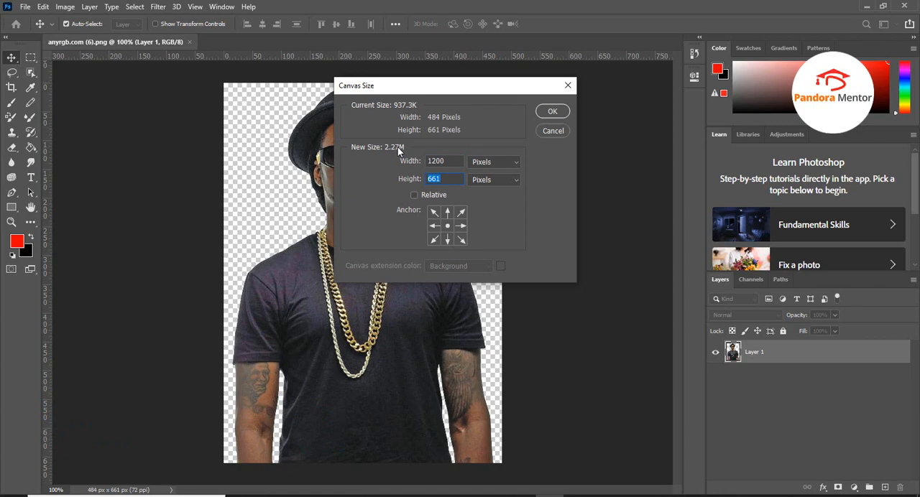
Set the canvas height to 720 pixels and move the cut-out man down to the canvas's lower edge
text(720)
key(Return)
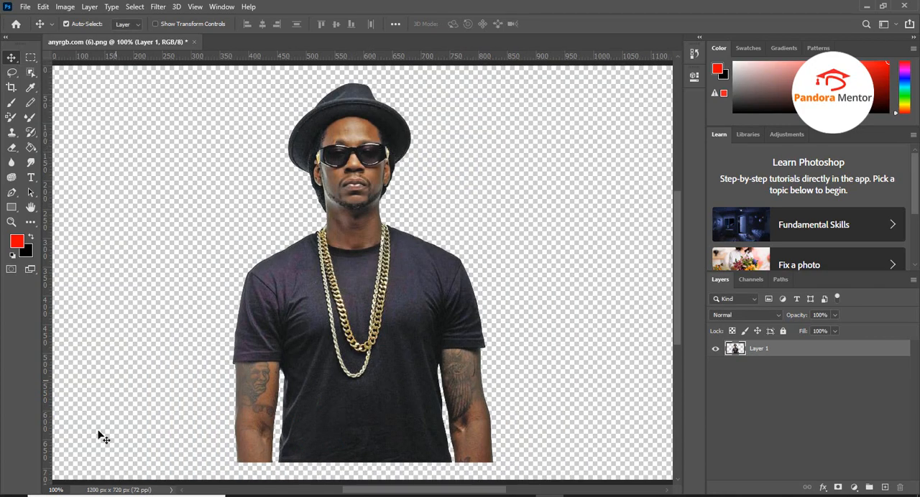
click(51, 490)
text(70)
key(Return)
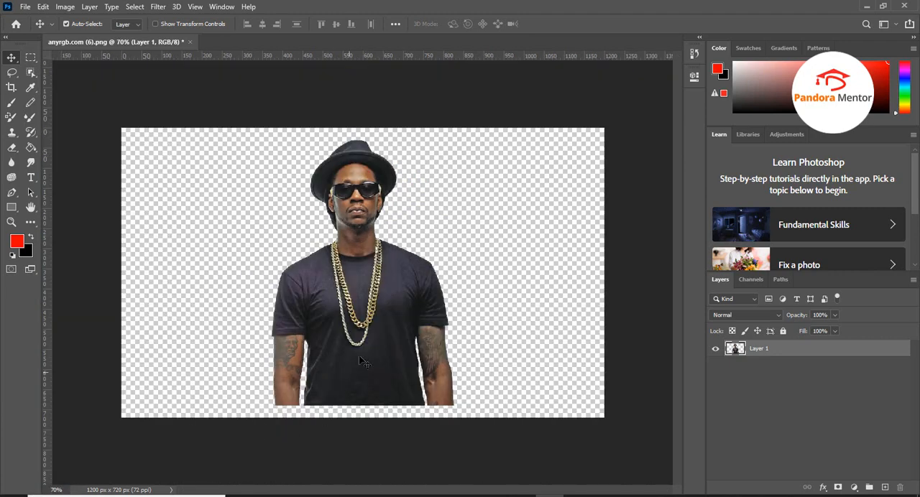
drag(368, 322, 375, 338)
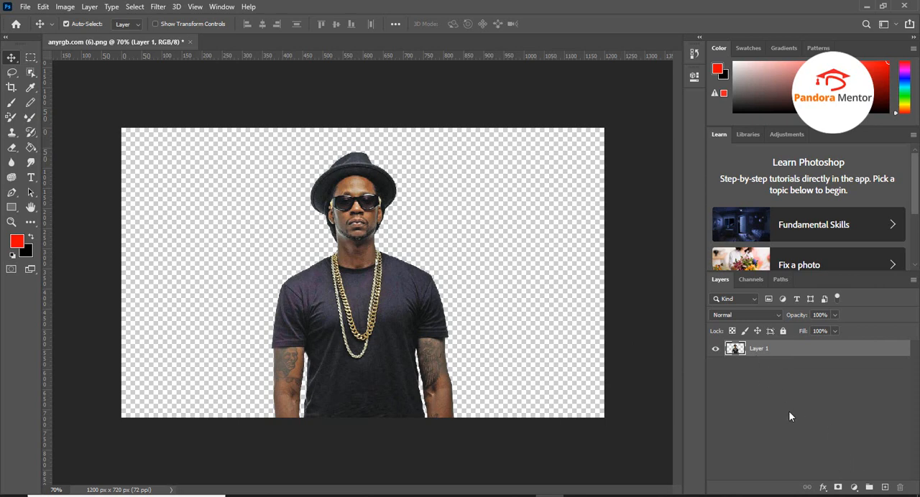
Add a black solid colour fill layer and place it beneath Layer 1
click(853, 488)
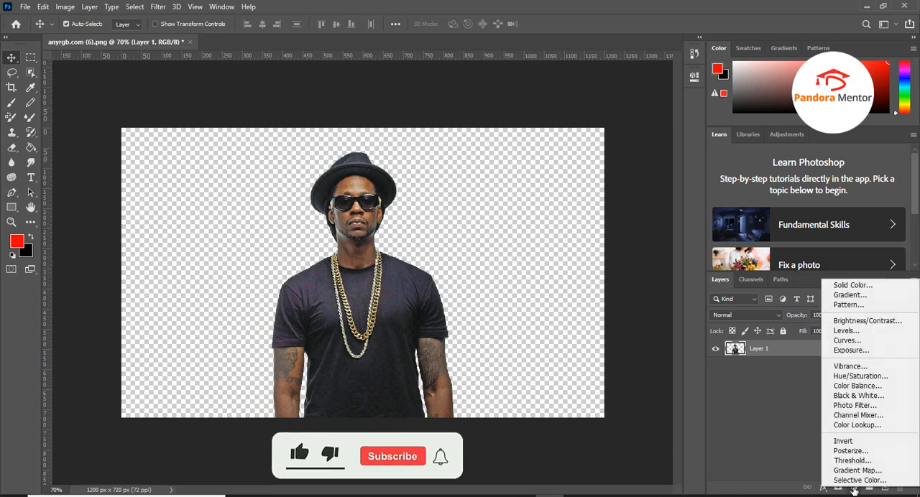
click(871, 287)
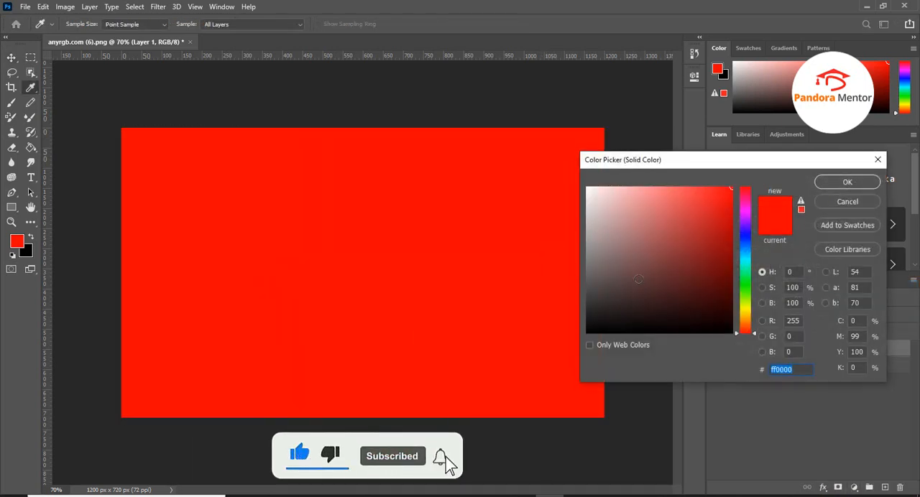
mouse_move(696, 230)
mouse_down()
mouse_move(620, 314)
mouse_move(586, 333)
mouse_up()
click(844, 183)
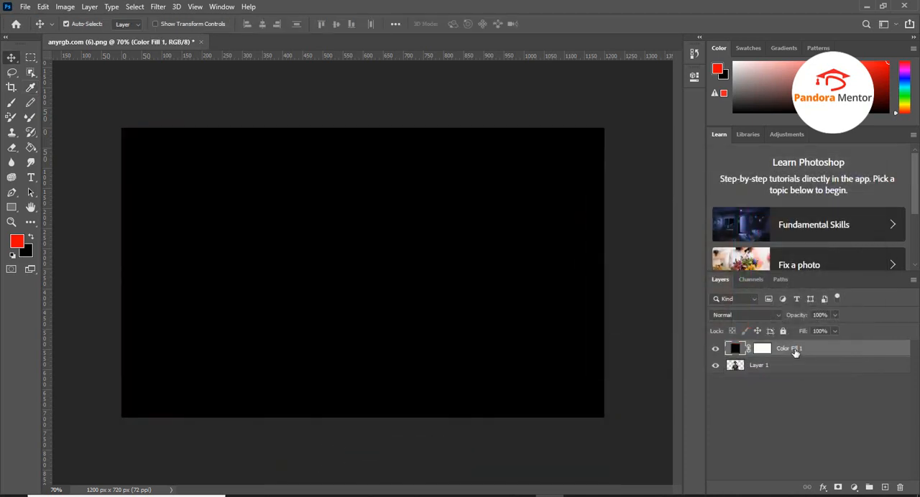
drag(795, 352, 737, 377)
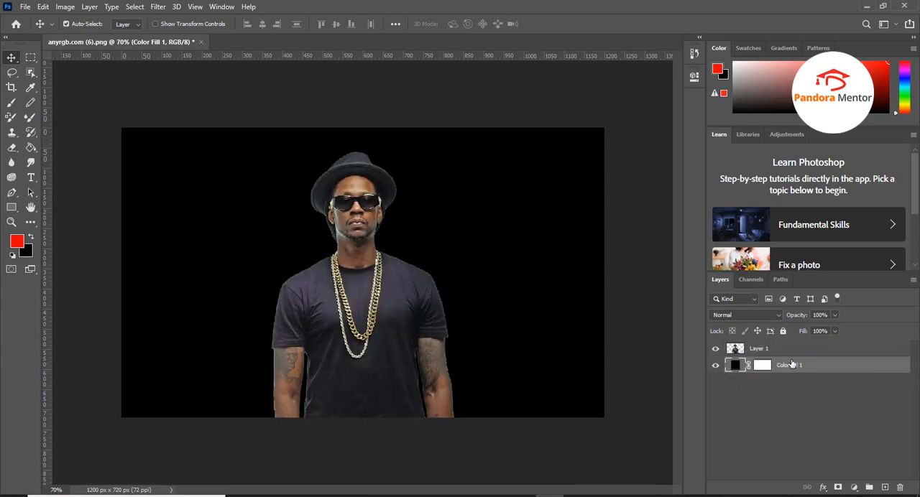
Add a gradient fill layer above Layer 1 and set the gradient's starting colour stop to 000000
click(769, 351)
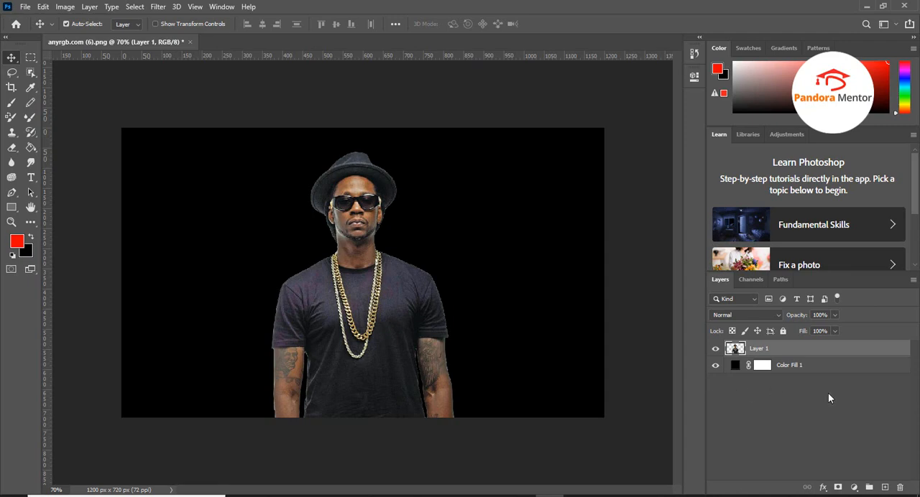
click(853, 489)
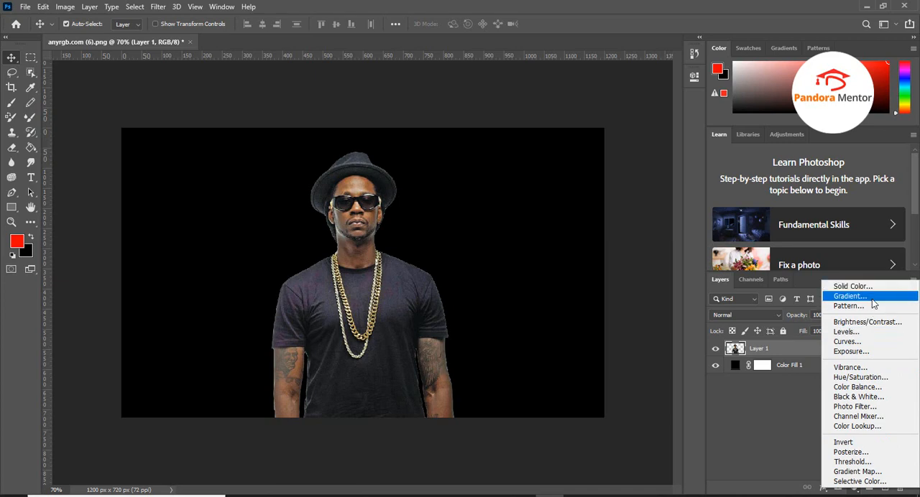
click(850, 296)
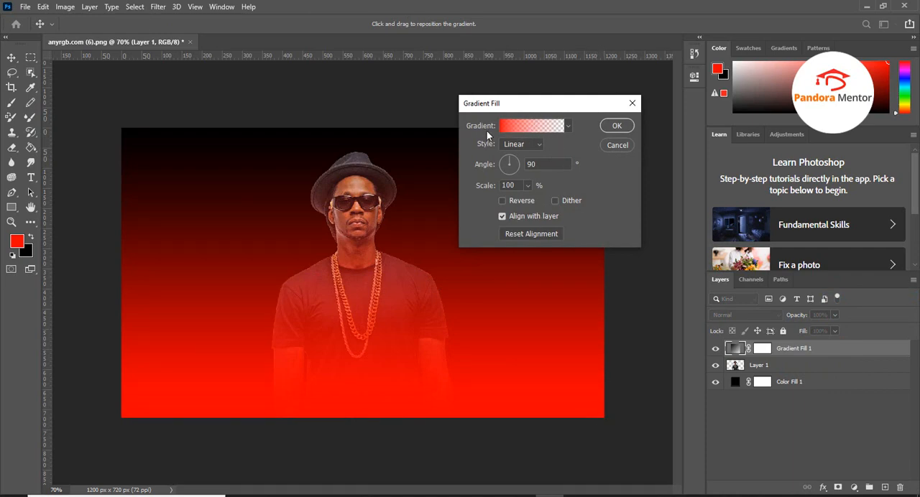
click(527, 127)
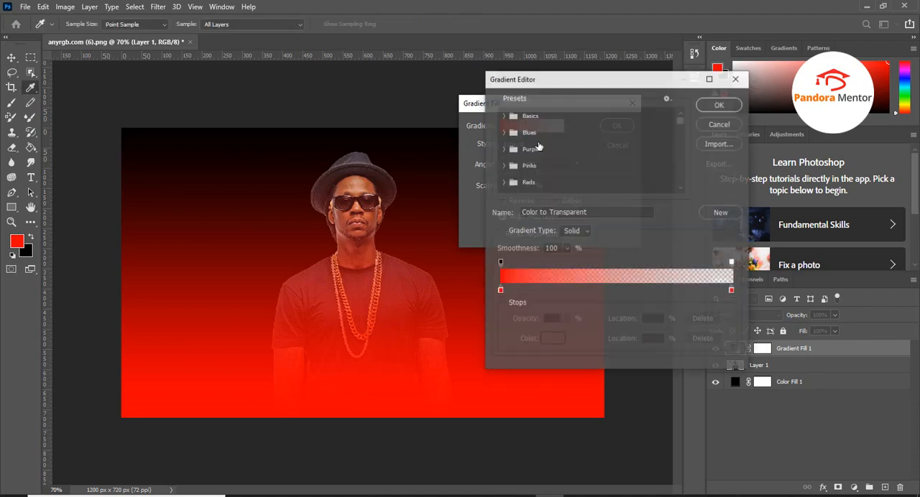
click(501, 291)
click(553, 338)
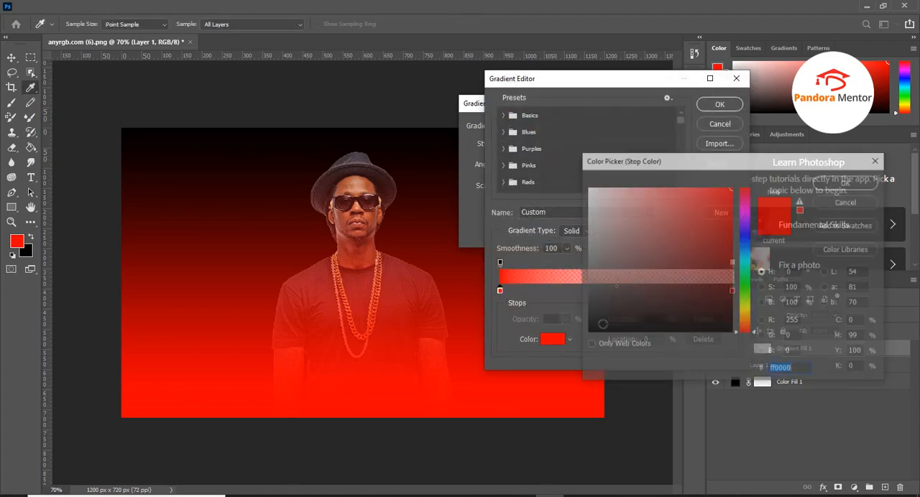
text(000000)
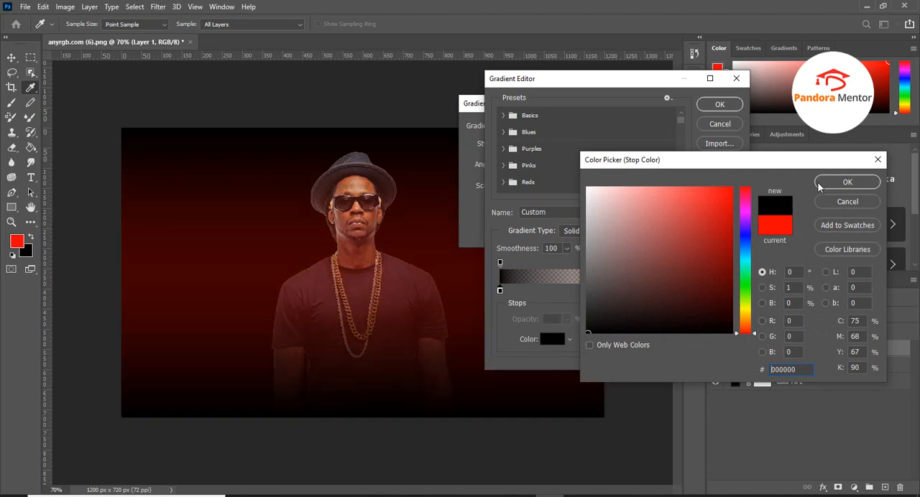
click(847, 181)
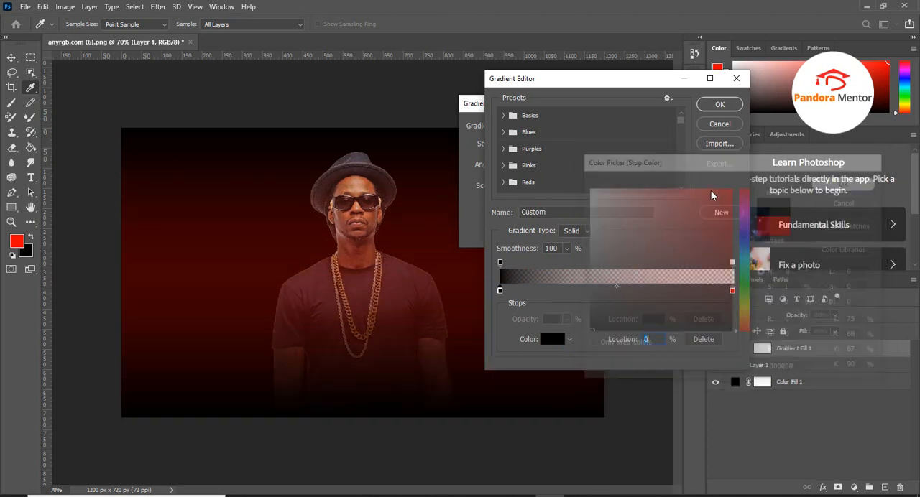
Delete the gradient's red end colour stop and apply the black-to-transparent linear gradient fill
click(731, 292)
click(703, 339)
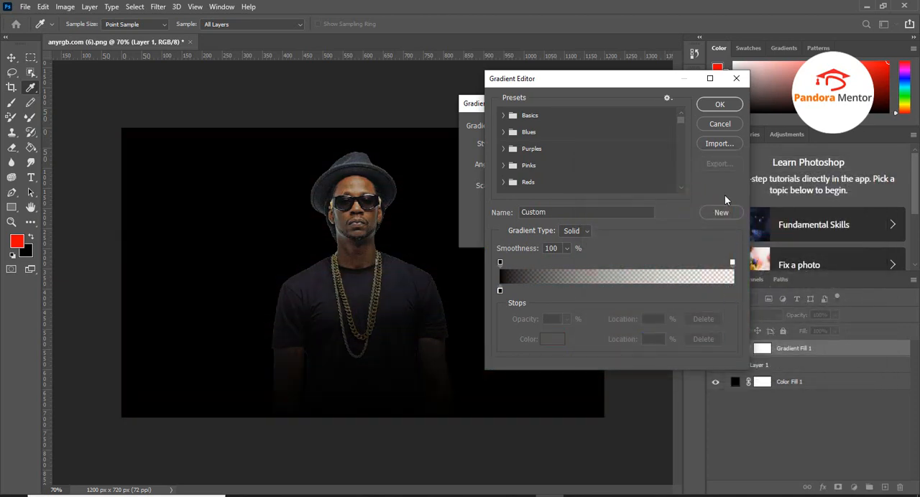
click(720, 104)
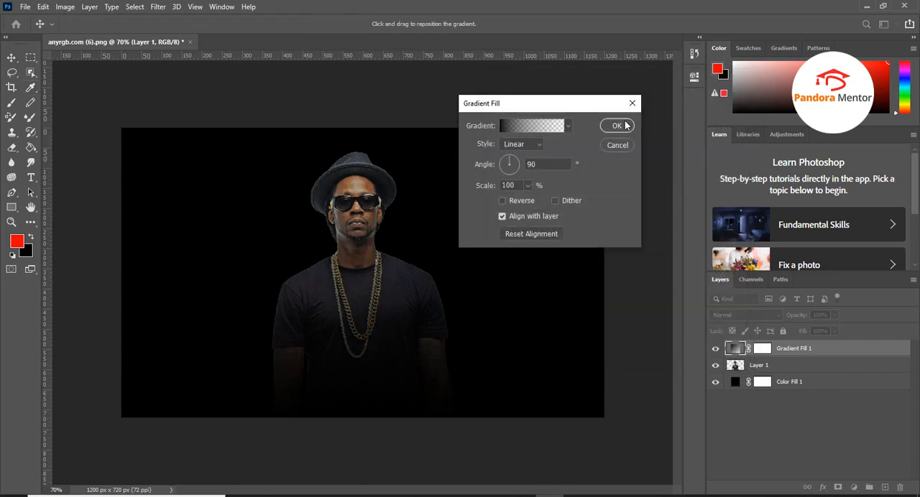
click(624, 126)
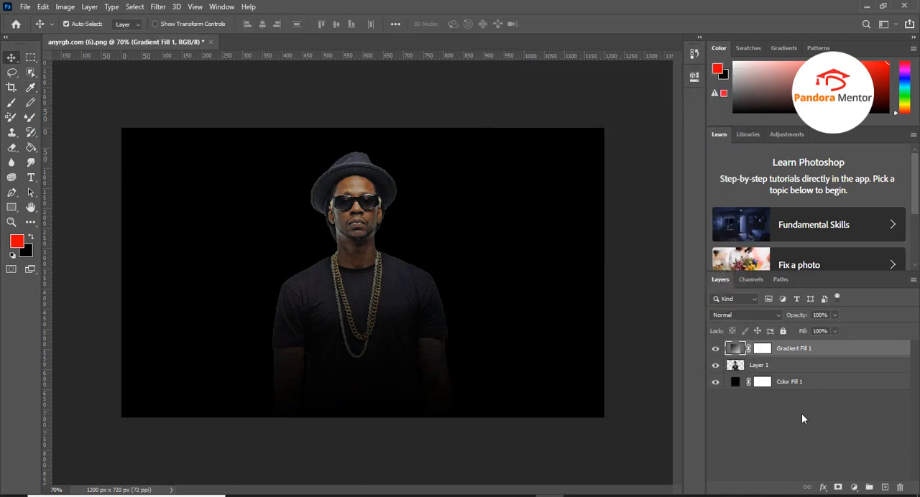
Add an empty layer directly above Layer 1
click(801, 366)
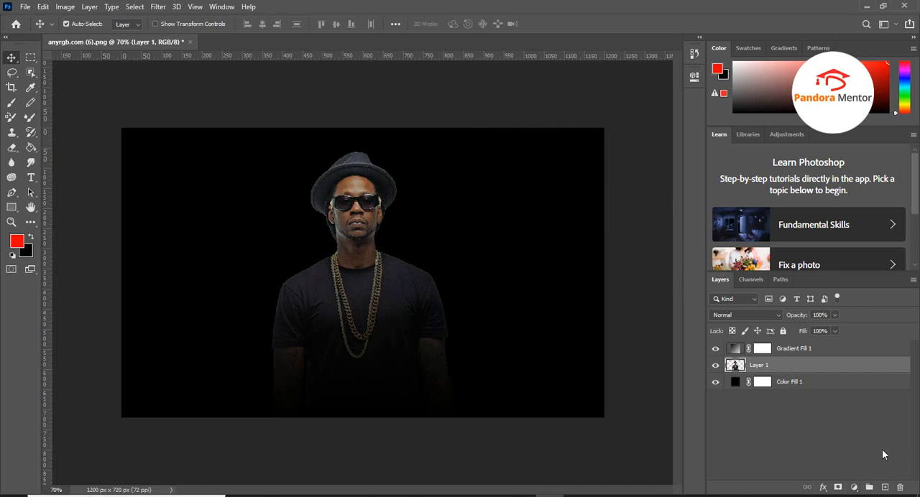
click(885, 488)
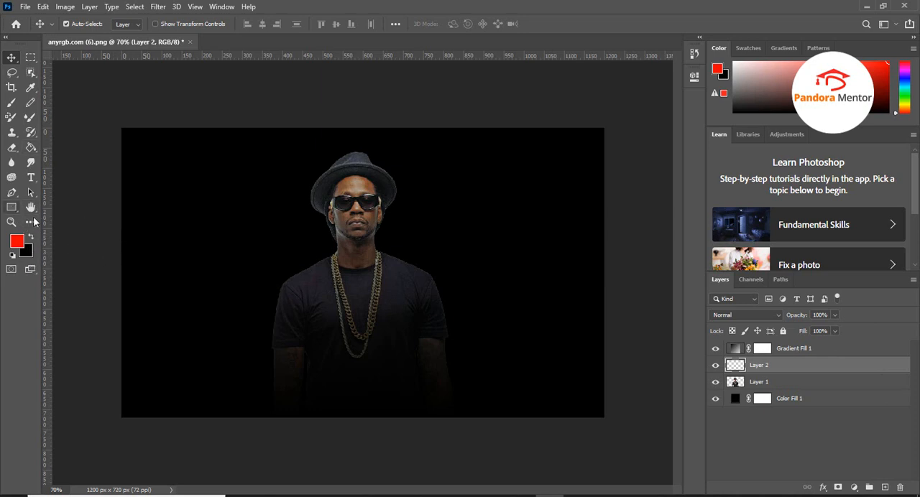
Draw a red square about 85 by 86 px on a new topmost layer near the canvas's upper-left corner and duplicate it alongside
key(alt+bracketright)
key(ctrl+shift+alt+n)
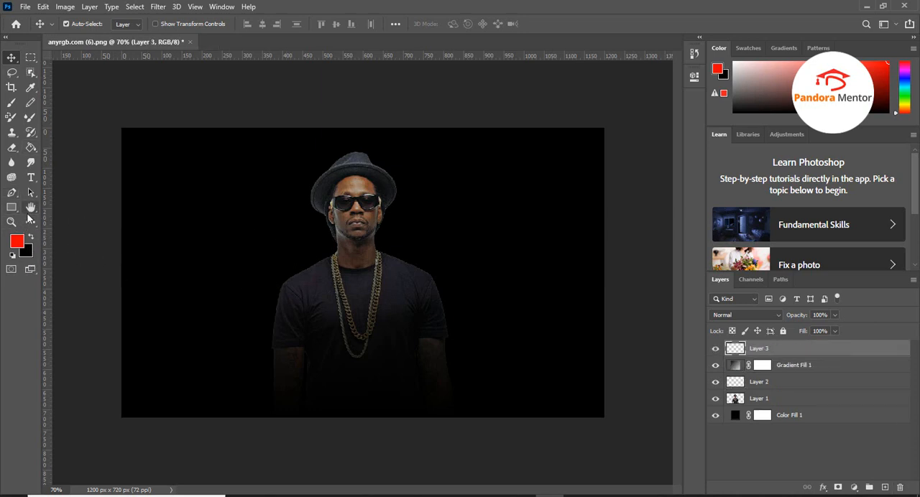
click(13, 209)
drag(142, 157, 179, 193)
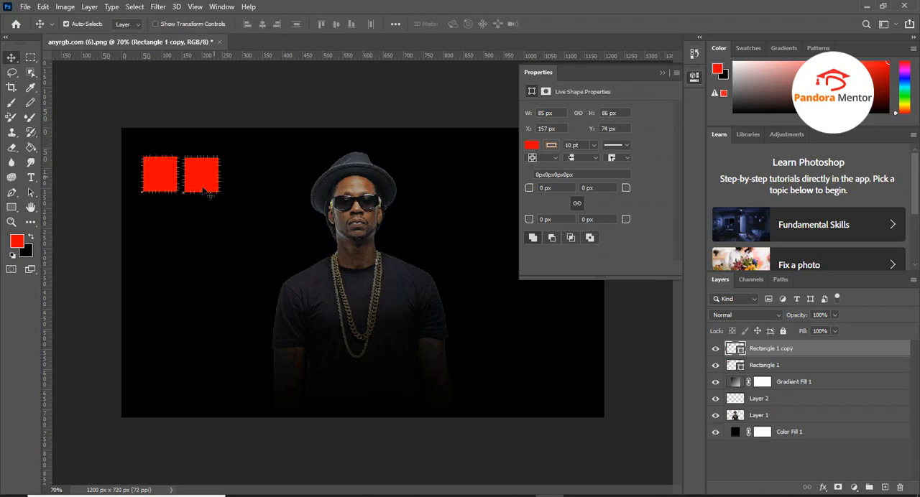
Change the fill of the duplicated square to blue
click(531, 145)
click(531, 146)
click(531, 146)
click(543, 206)
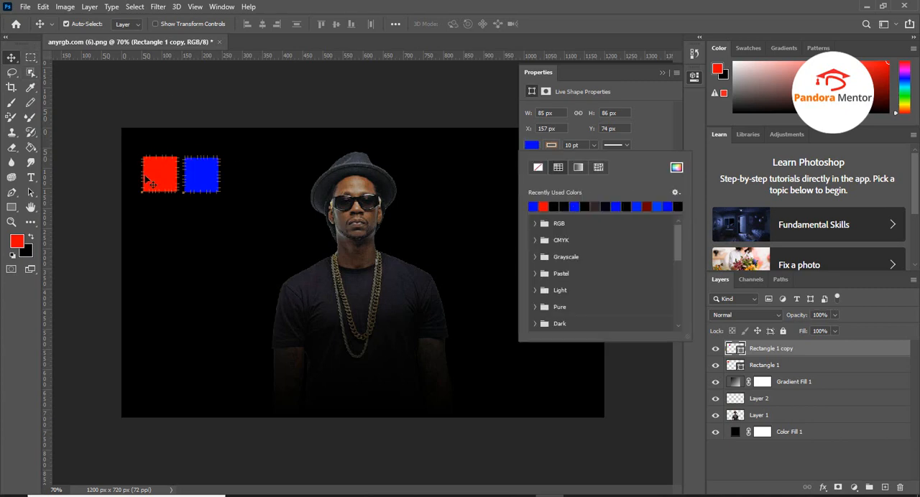
click(662, 73)
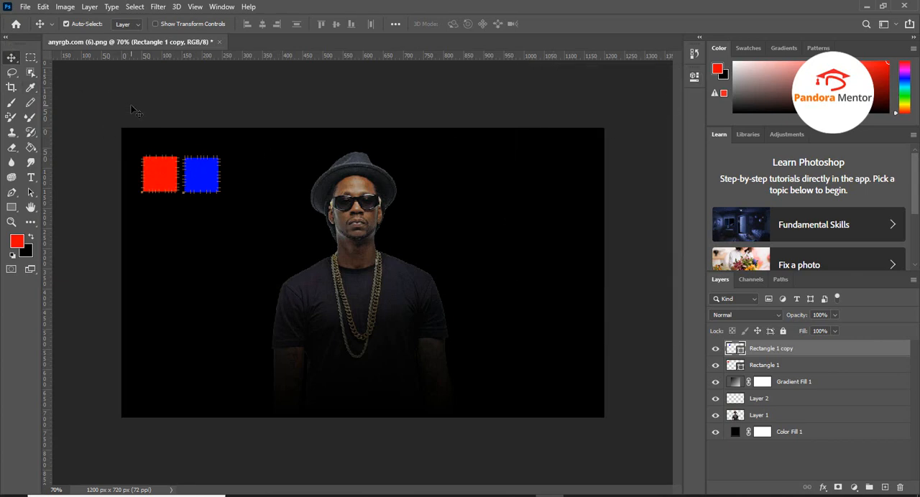
Fully lock the Rectangle 1 and Rectangle 1 copy layers
click(769, 366)
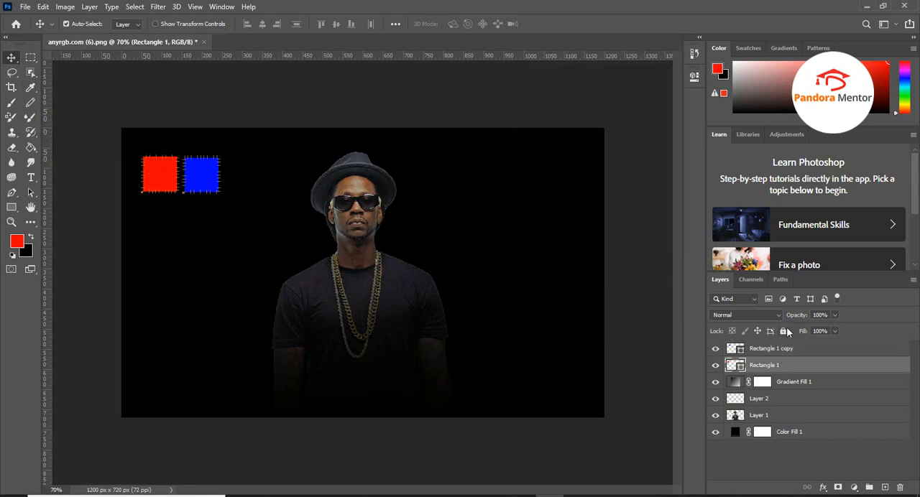
click(784, 331)
click(786, 351)
click(782, 331)
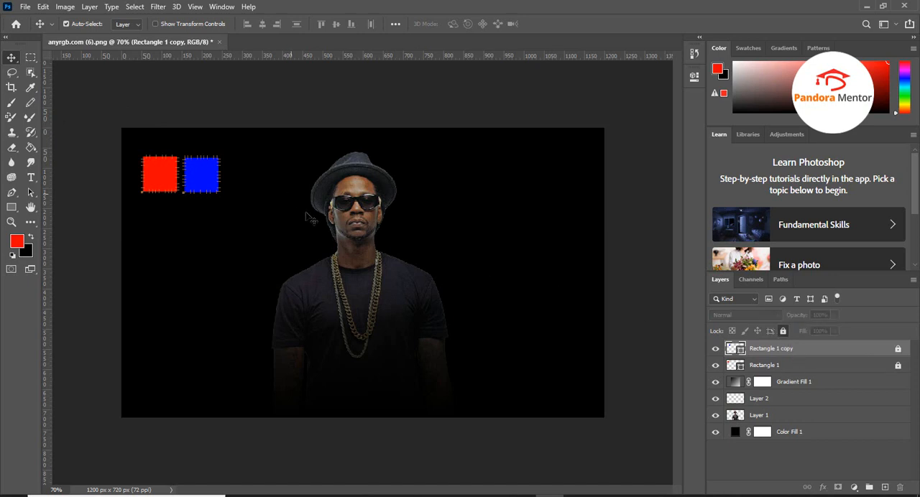
Select the man on Layer 1 with the Object Selection tool and add an empty layer above it
click(757, 417)
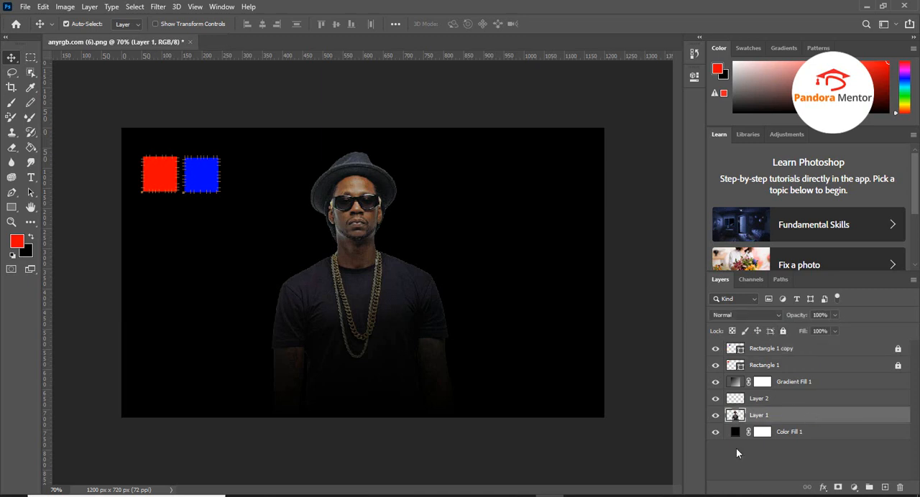
click(31, 74)
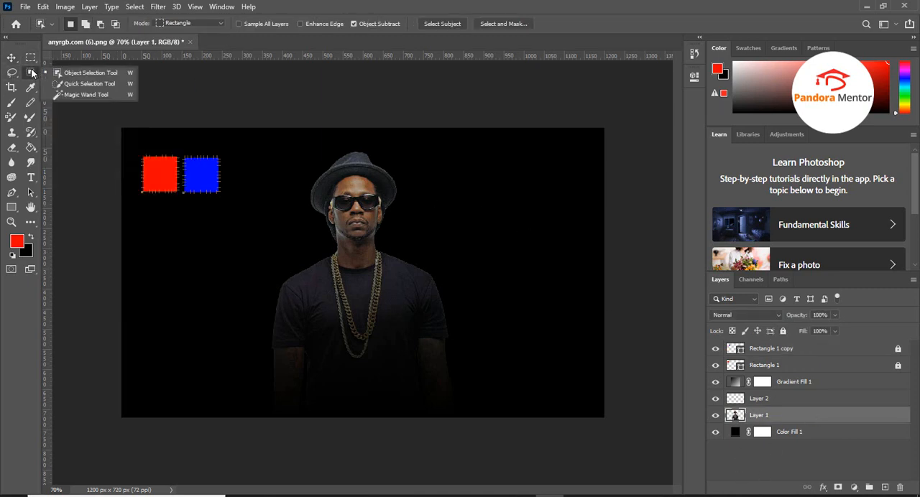
click(86, 74)
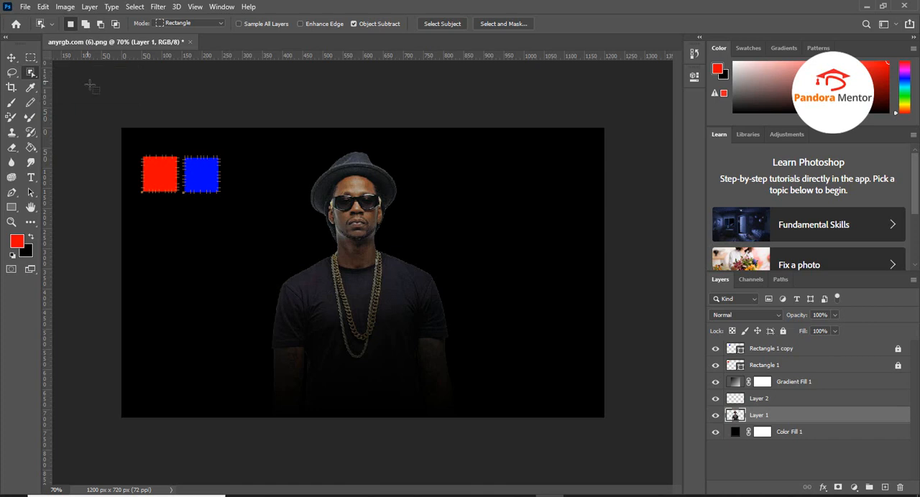
drag(256, 137, 491, 418)
click(885, 488)
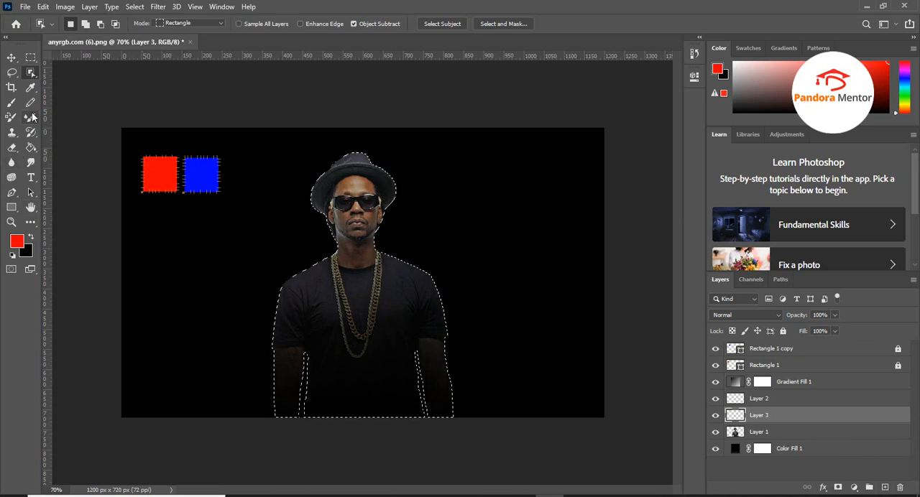
Sample the blue square with the Eyedropper tool, and return the foreground colour to red by sampling the red square
click(30, 87)
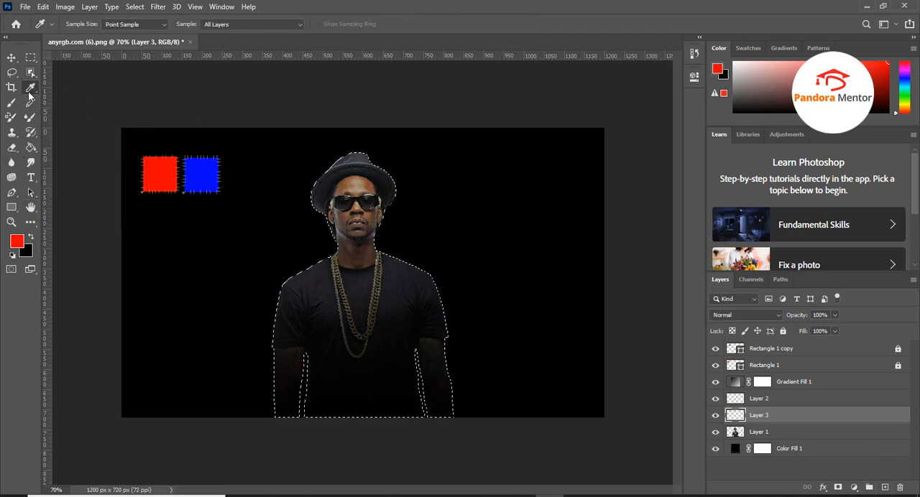
click(199, 176)
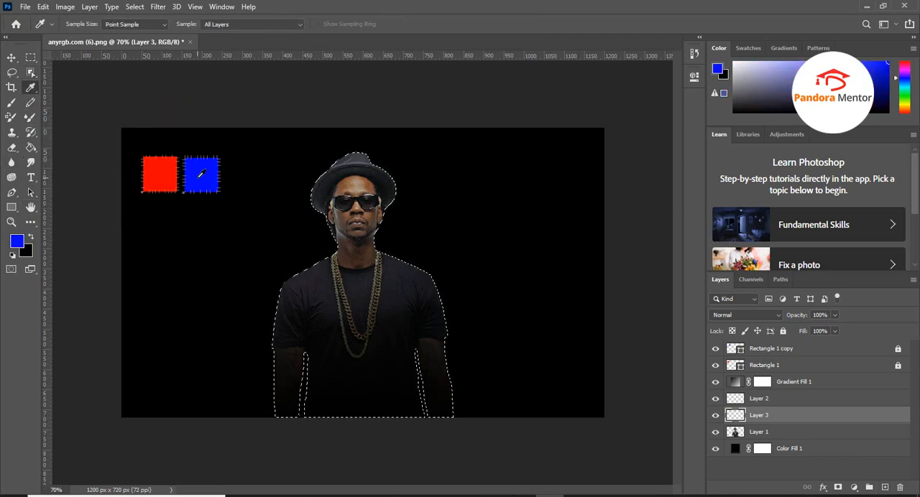
click(161, 164)
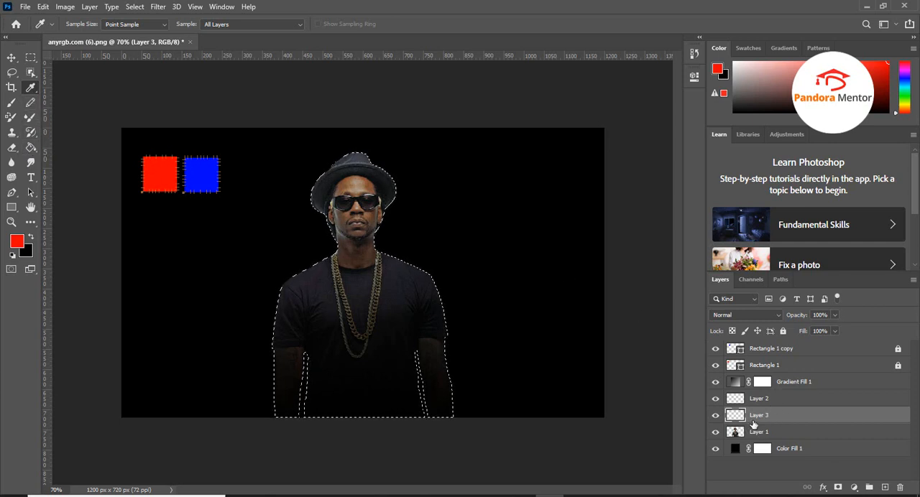
Switch to the Mixer Brush tool and choose the Soft Round brush from General Brushes
click(31, 120)
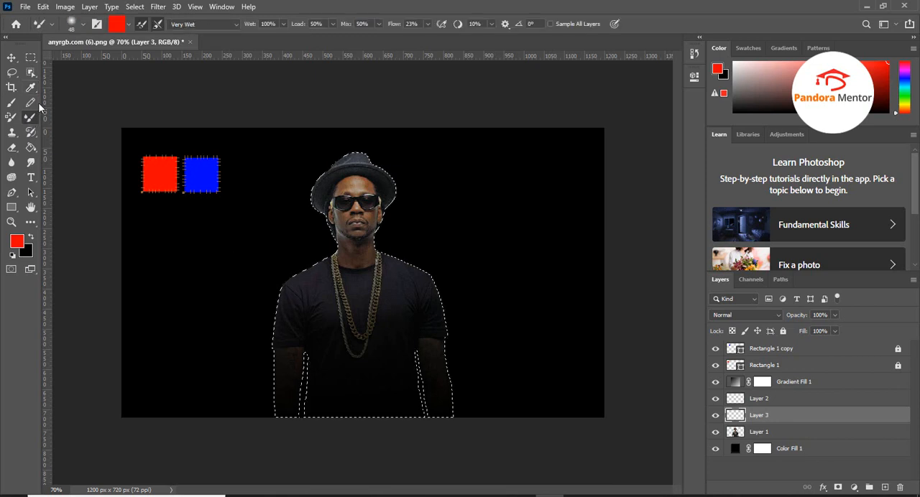
click(84, 25)
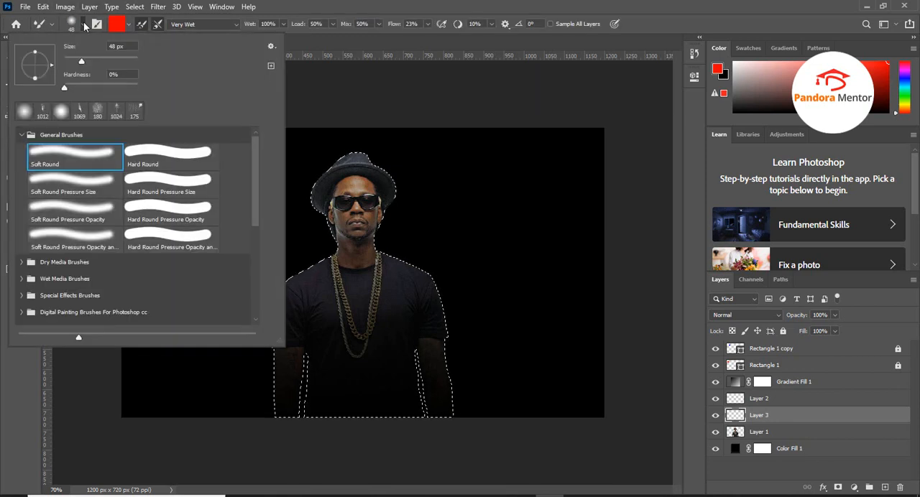
click(83, 158)
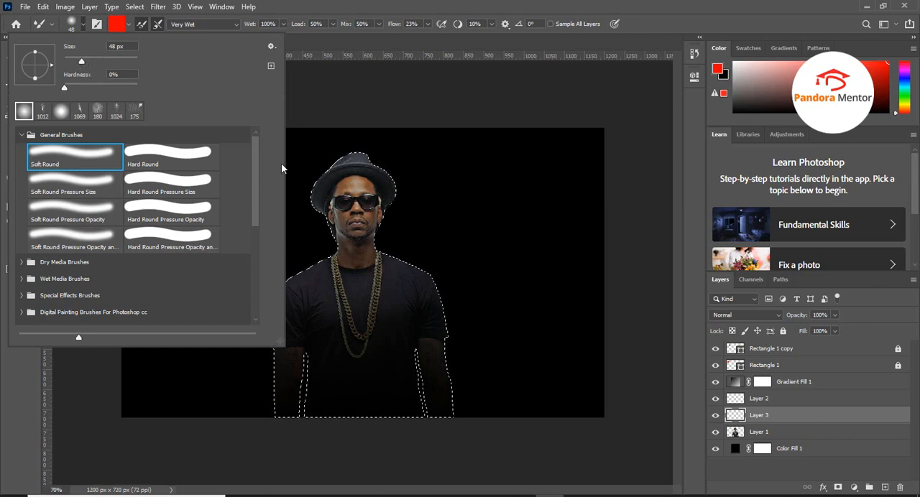
Paint red along the left edge of the man's hat, face, shoulder and arm on Layer 3, and add an empty layer above it
click(364, 10)
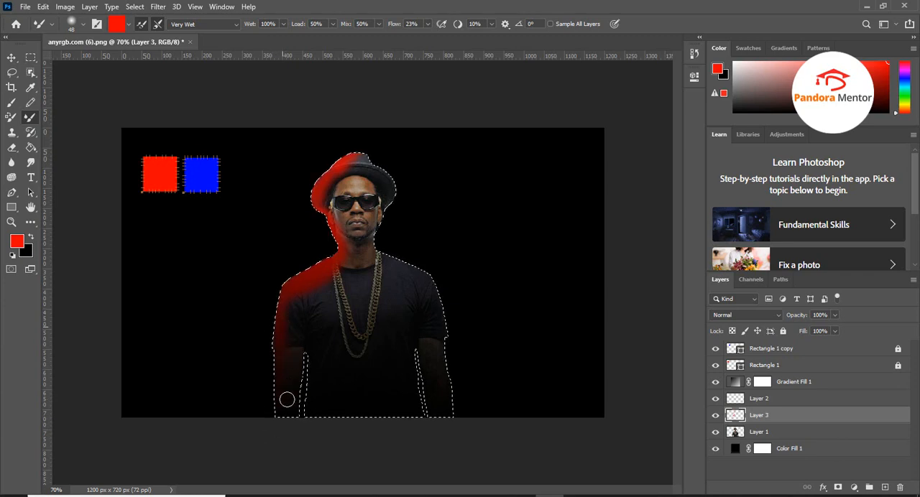
click(885, 487)
key(ctrl+d)
key(ctrl+shift+d)
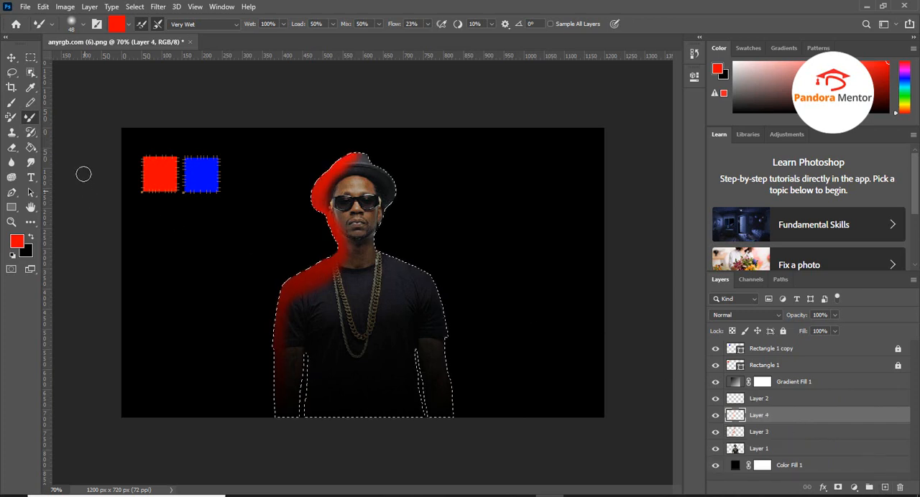
Sample the blue square and paint blue along the right edge of the man on Layer 4 with the Soft Round Mixer Brush
click(30, 87)
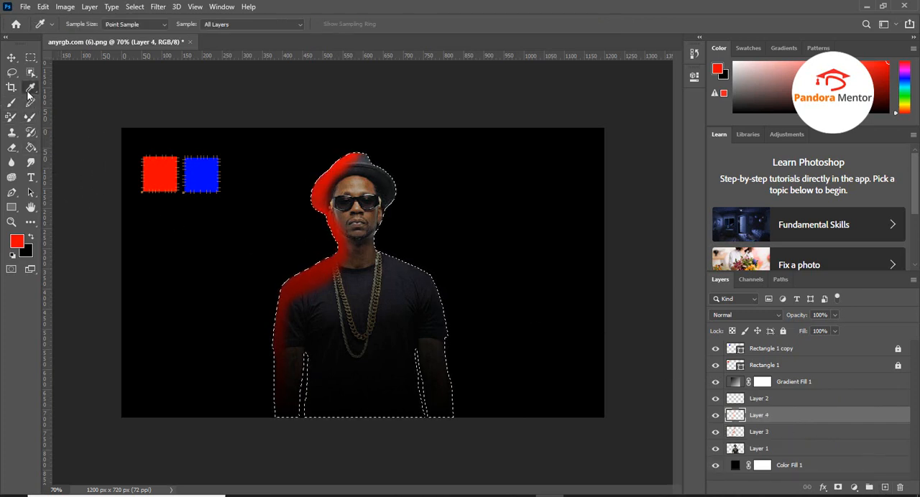
click(198, 169)
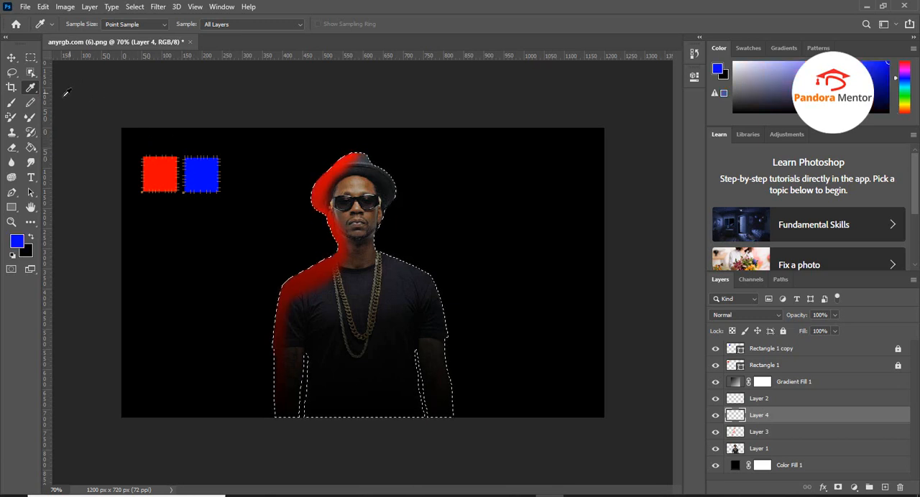
click(32, 119)
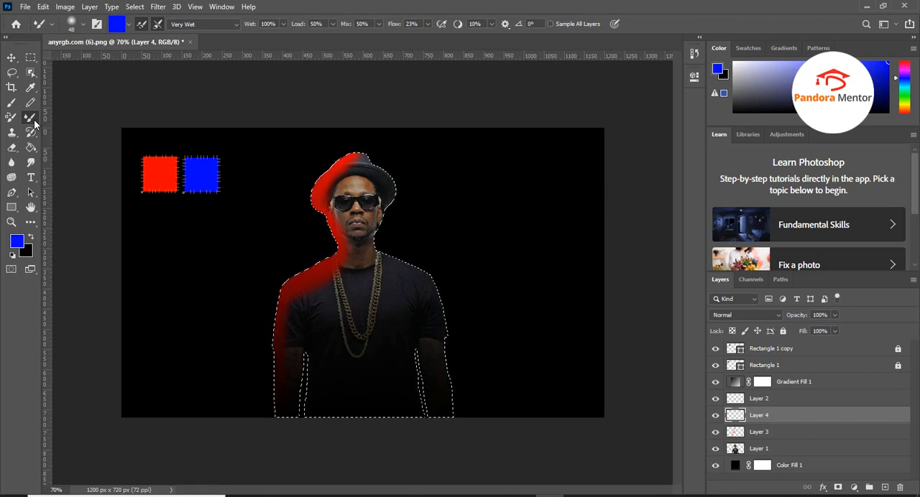
click(84, 24)
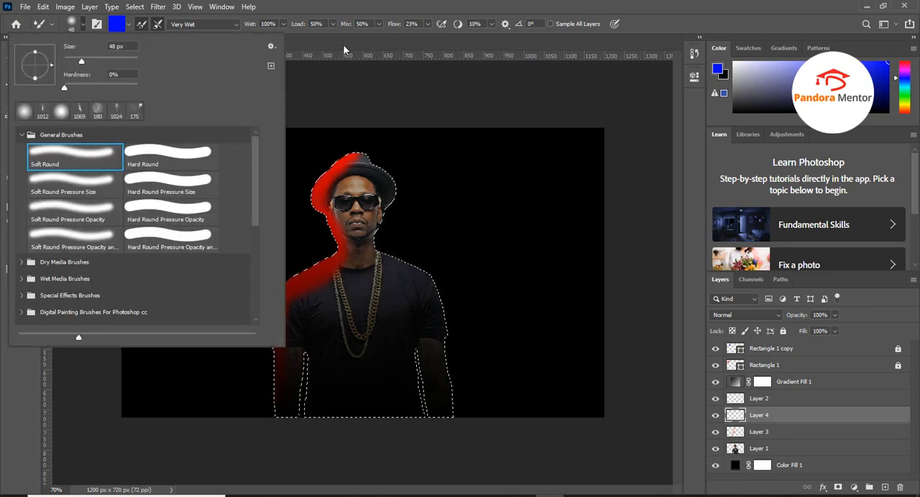
click(344, 5)
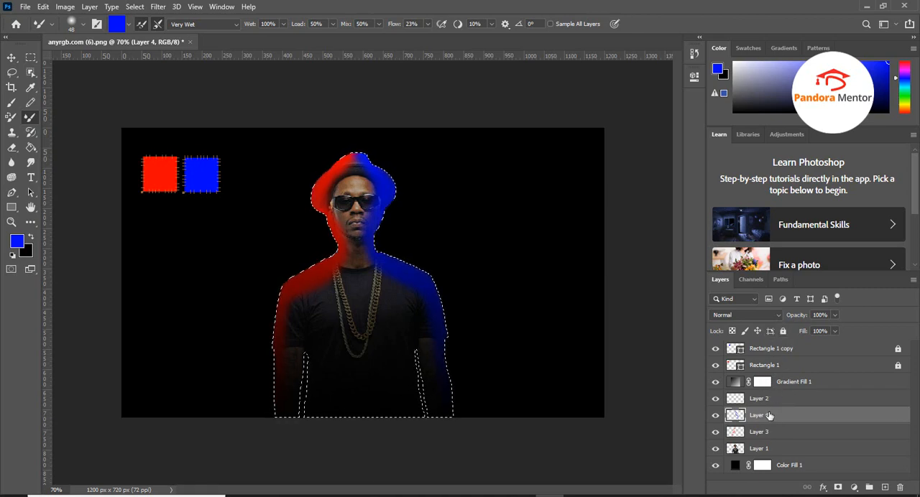
Set the blend mode of Layer 4 and Layer 3 to Soft Light
click(775, 315)
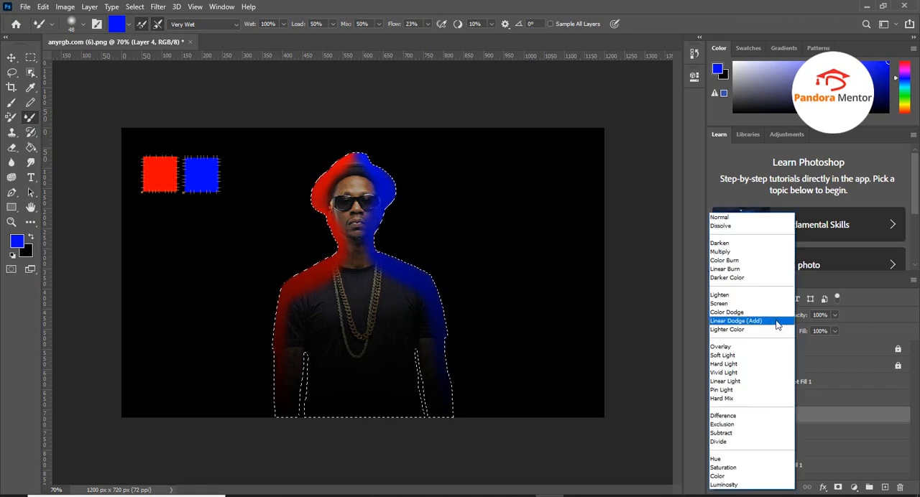
click(762, 356)
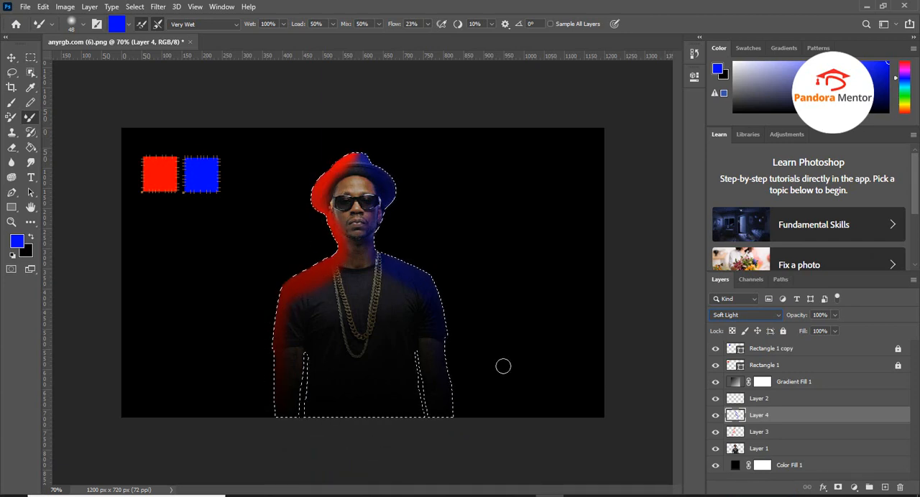
click(759, 434)
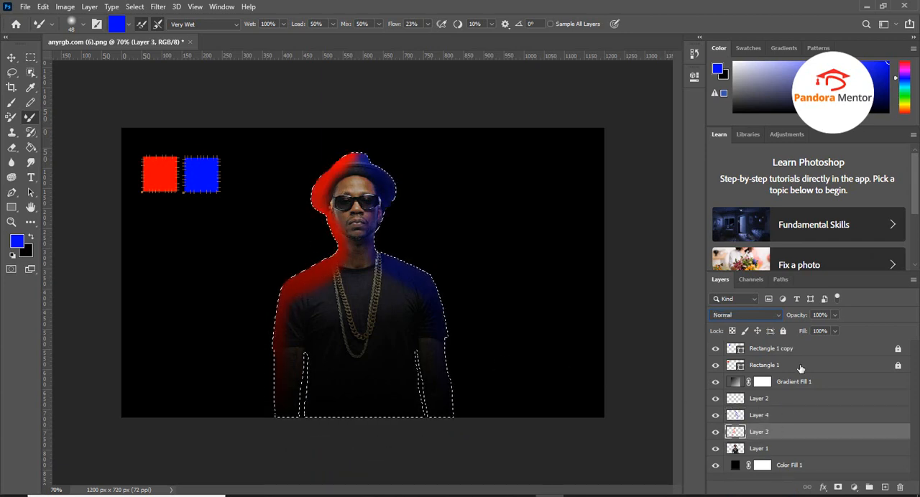
click(763, 315)
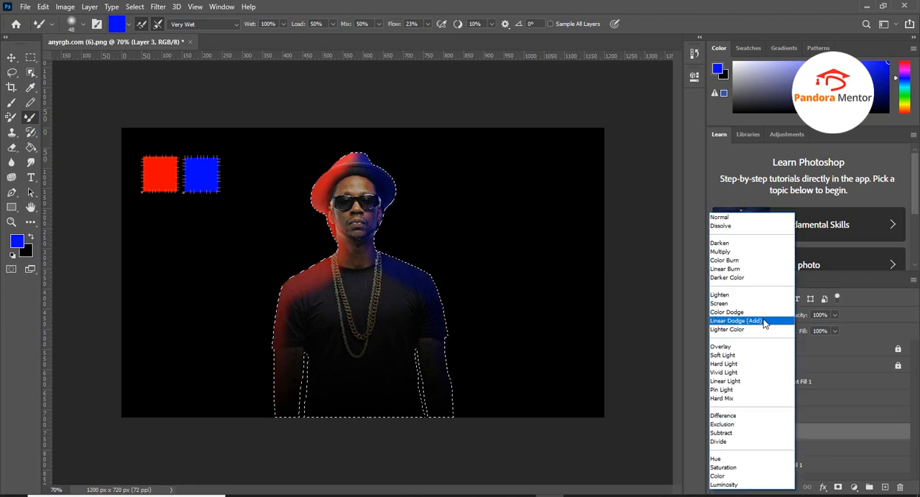
click(723, 355)
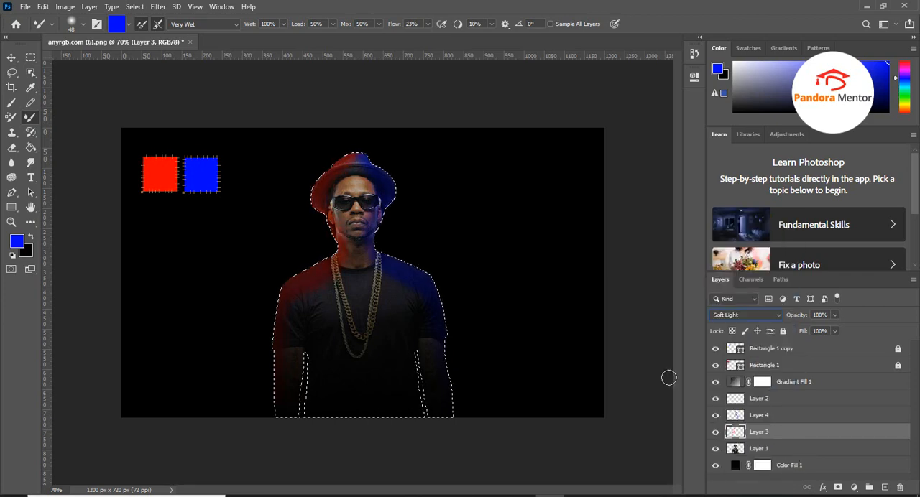
Clear the selection around the man and add an empty layer directly above Layer 1
click(770, 451)
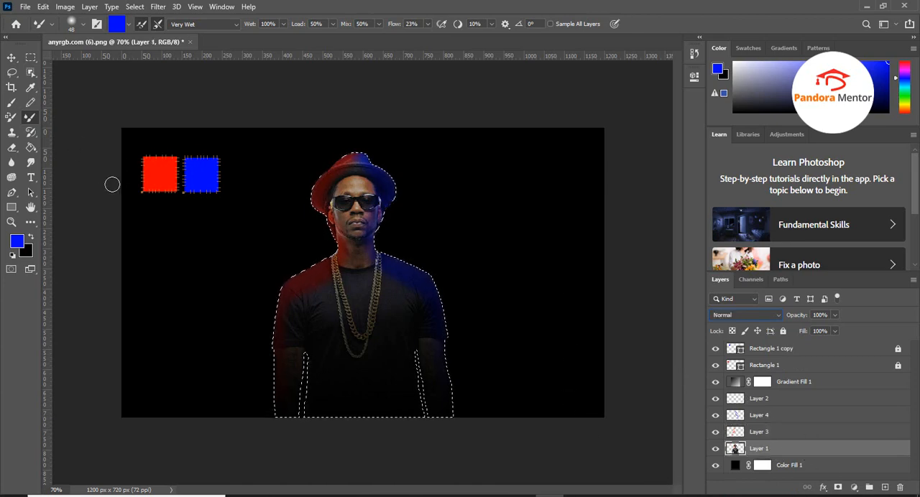
key(ctrl+d)
click(12, 57)
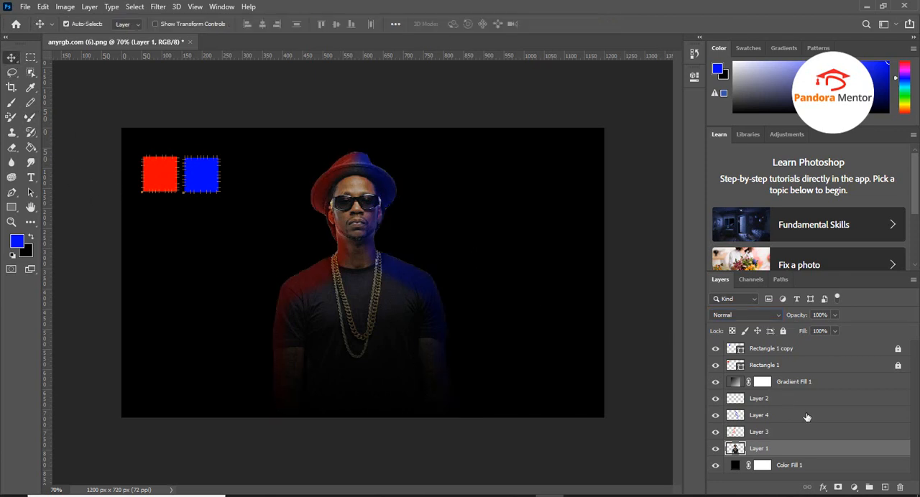
click(885, 487)
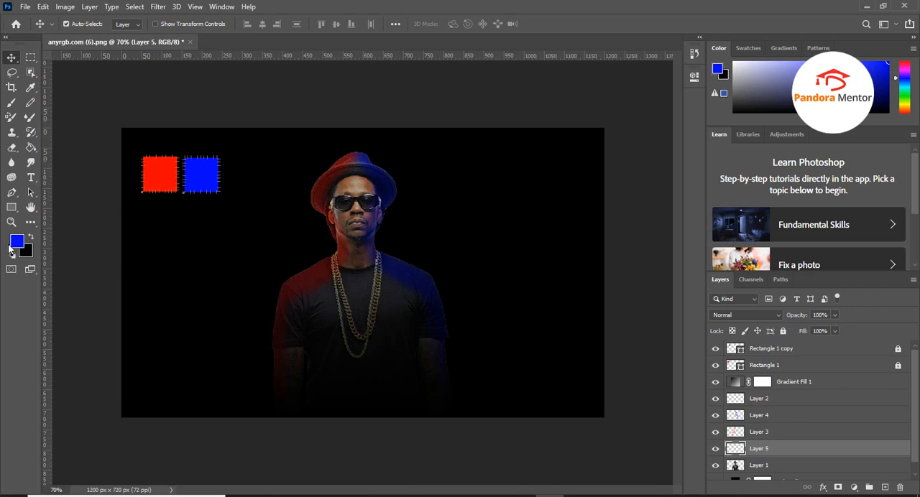
Switch to the Mixer Brush tool and choose the Smoke 6 brush from the Smoke_Brushes___Six_by_eebvoom set
click(30, 117)
click(82, 25)
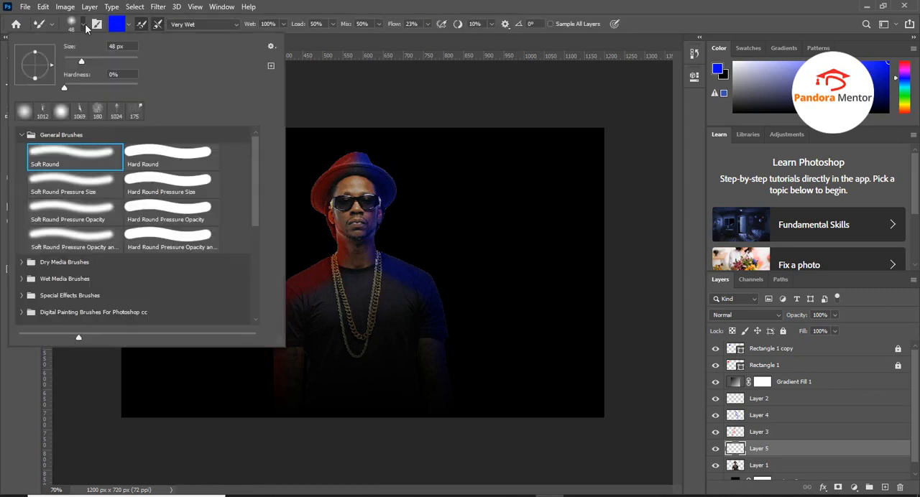
scroll(122, 253, down, 6)
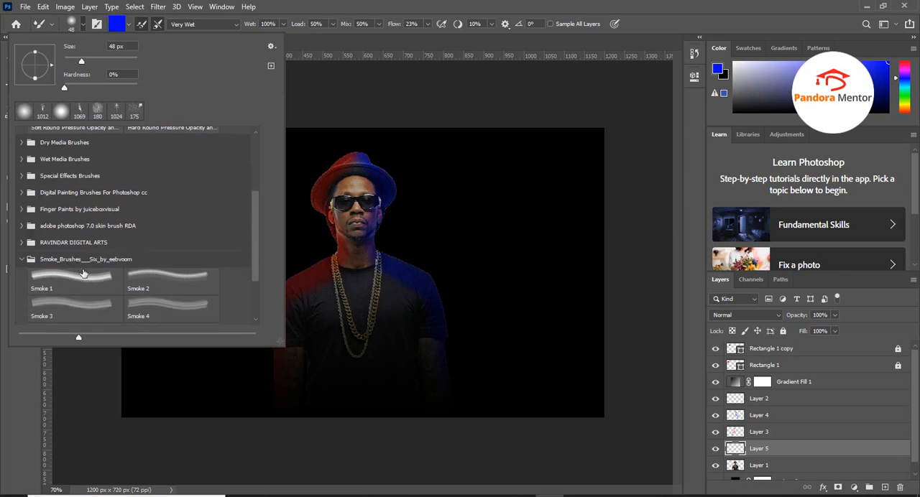
scroll(92, 273, down, 3)
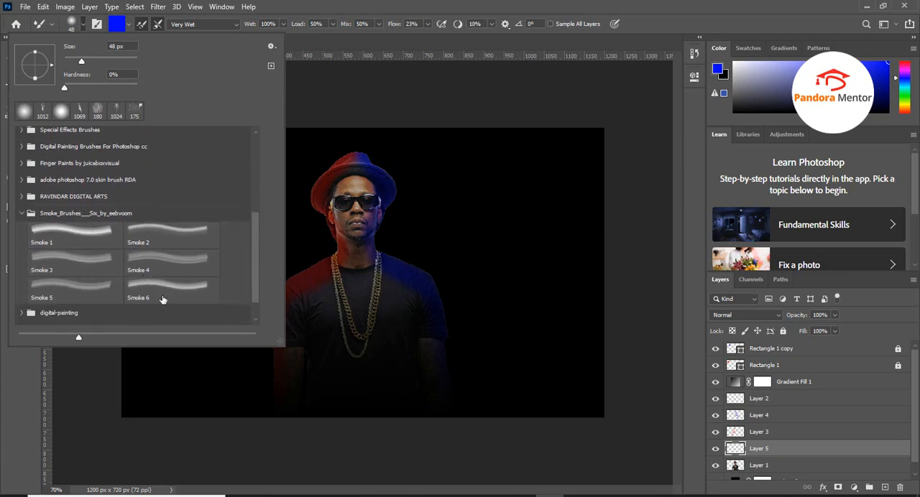
click(169, 288)
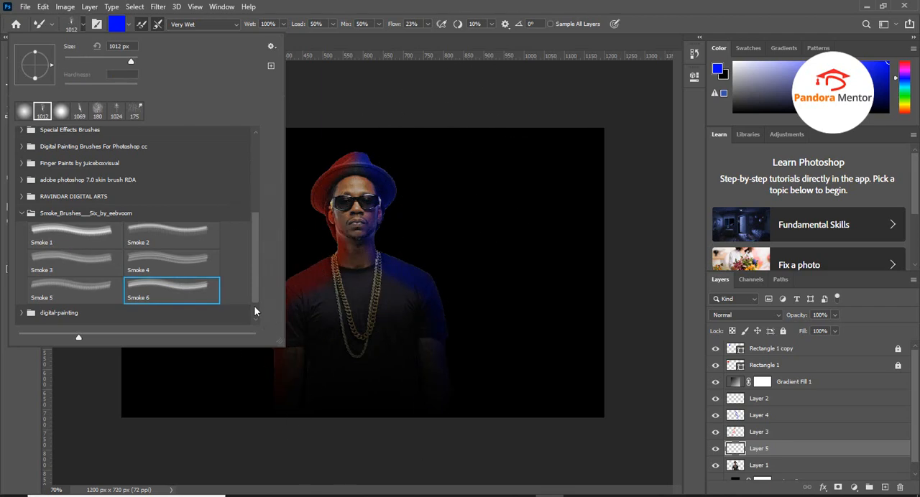
click(120, 285)
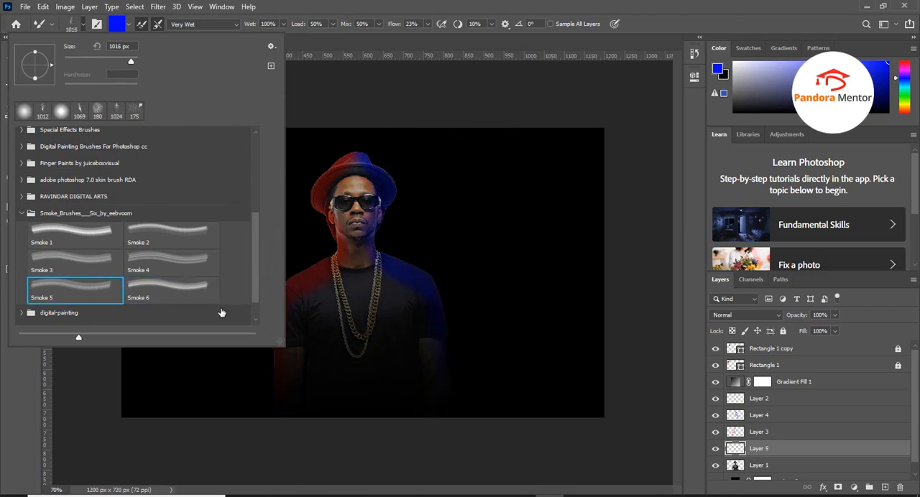
click(169, 295)
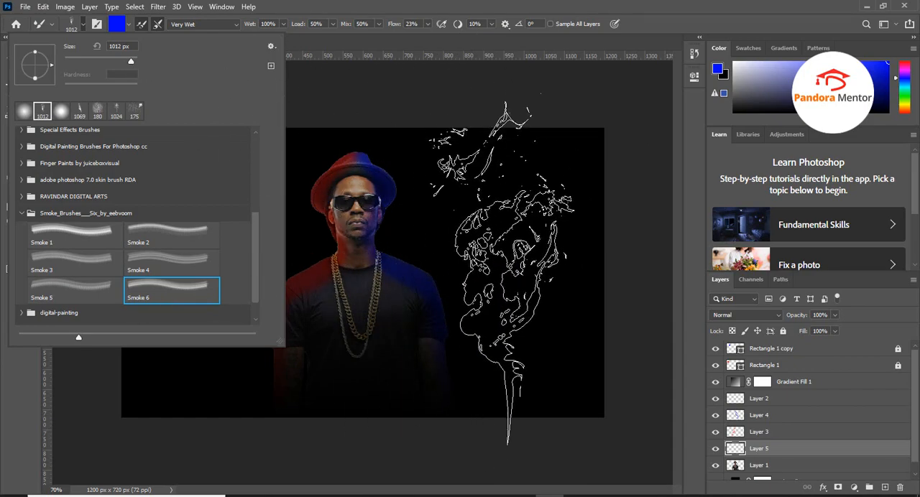
click(372, 5)
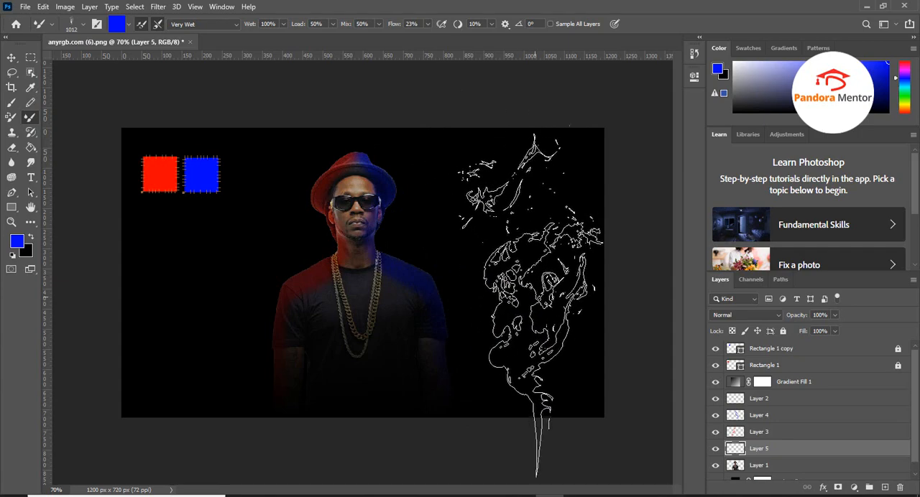
Paint blue smoke on the background right of the man on Layer 5, and add an empty layer above it
click(518, 320)
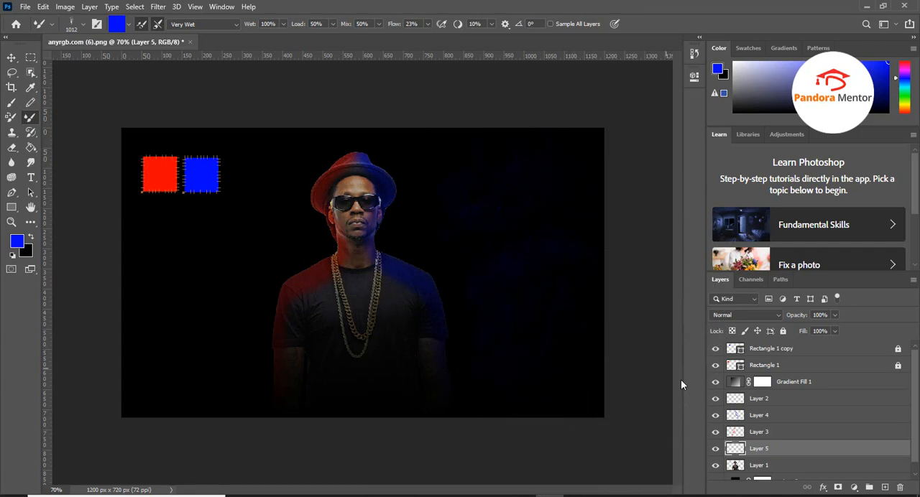
click(11, 57)
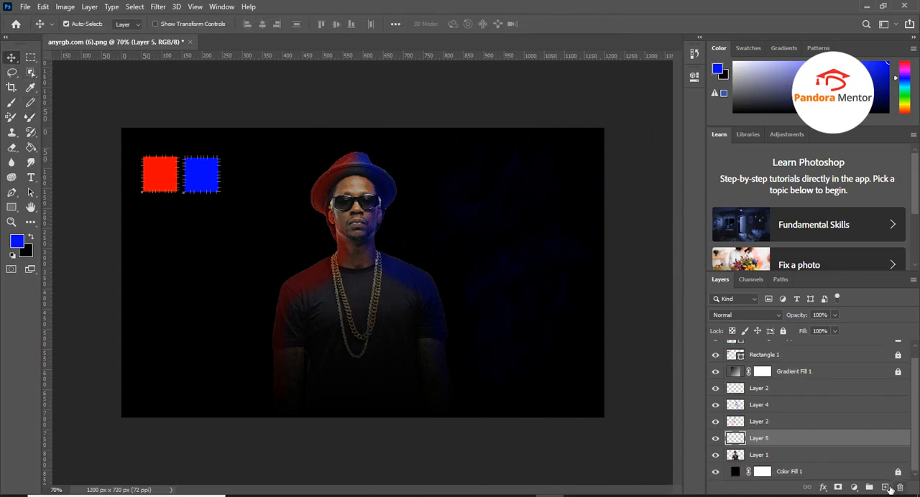
click(890, 488)
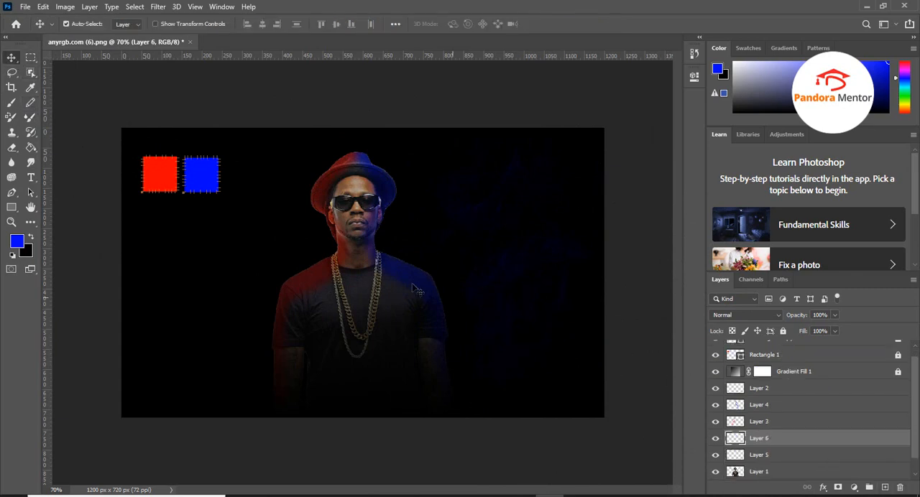
Sample the red square and paint red smoke on the background left of the man on Layer 6 with the Mixer Brush
click(33, 91)
click(161, 170)
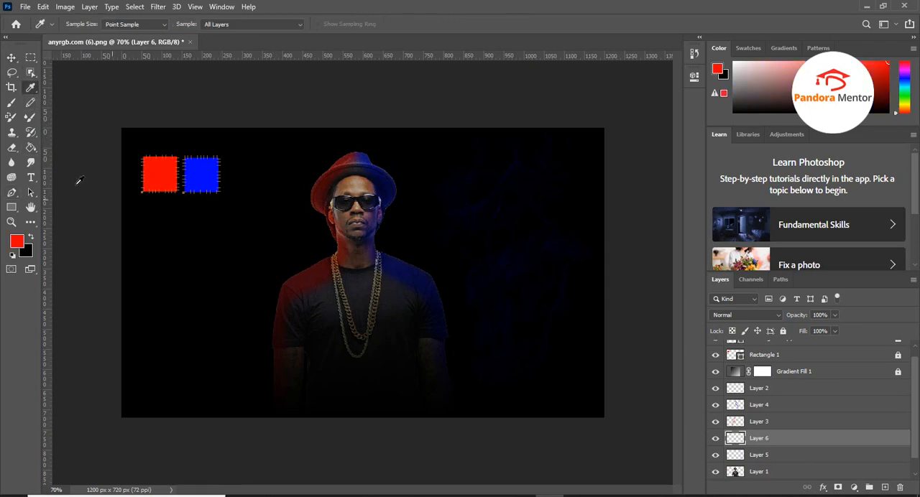
click(31, 118)
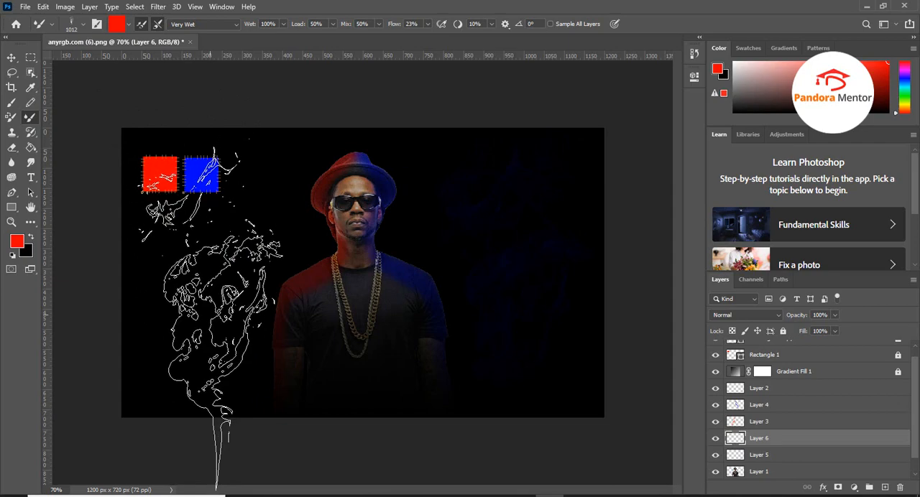
click(212, 315)
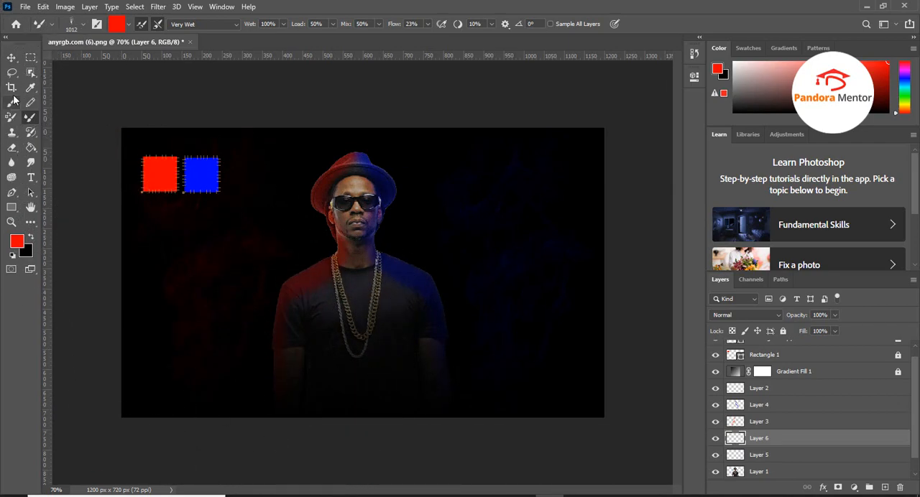
click(11, 58)
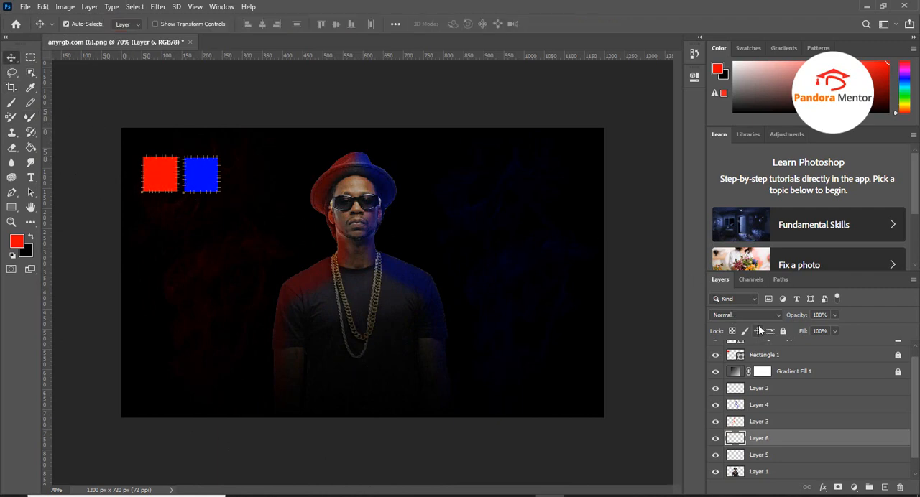
Hide the Rectangle 1 copy and Rectangle 1 layers
scroll(779, 409, up, 1)
click(715, 348)
click(715, 365)
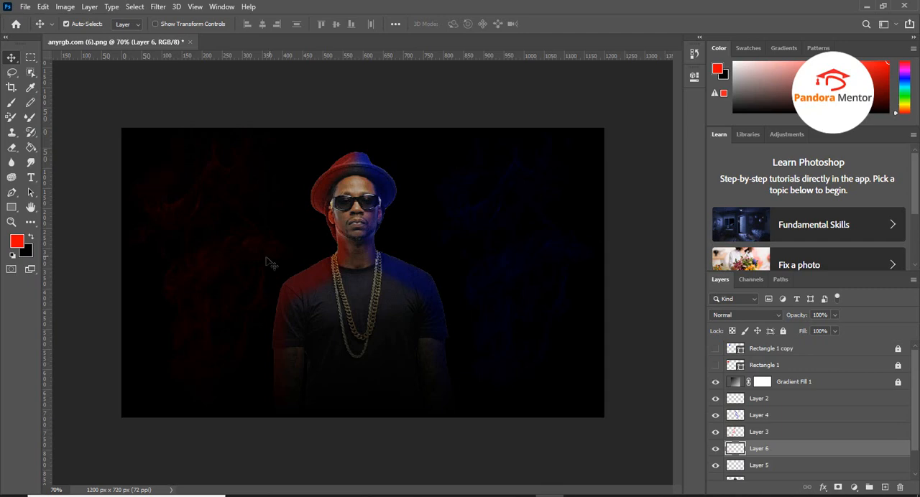
Free-transform the blue smoke on Layer 5, rotating it about 28.5° and moving it toward the man to about X 873 px
click(779, 464)
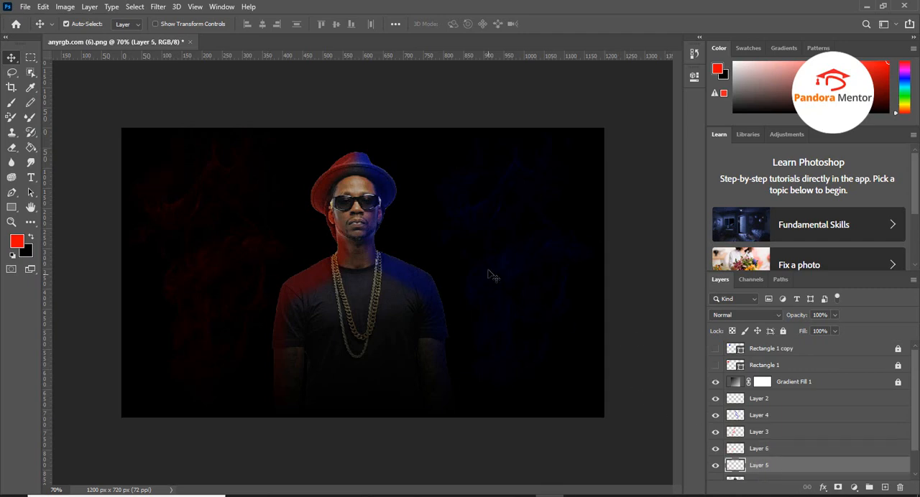
key(ctrl)
key(ctrl+t)
drag(607, 413, 522, 442)
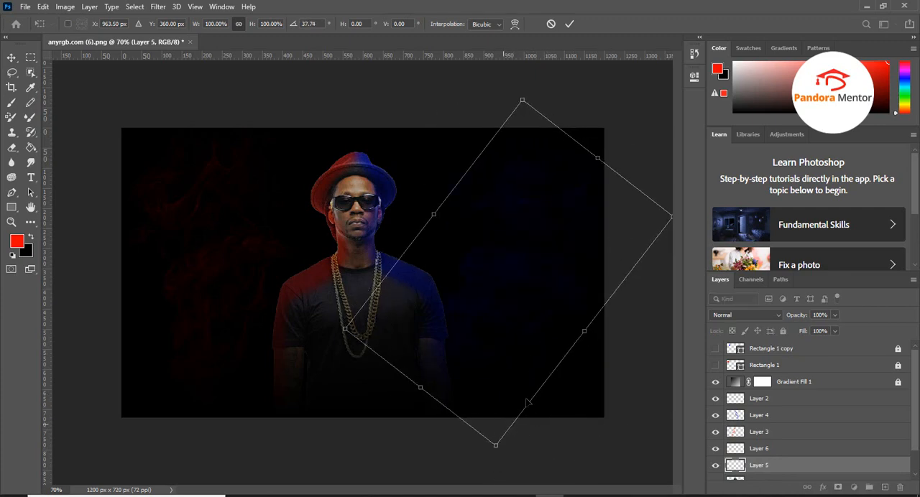
drag(498, 454, 528, 452)
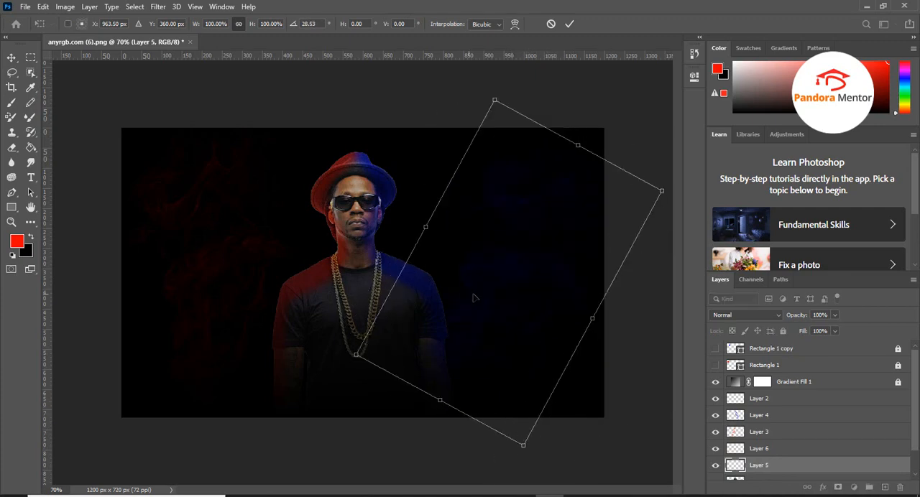
drag(488, 292, 455, 289)
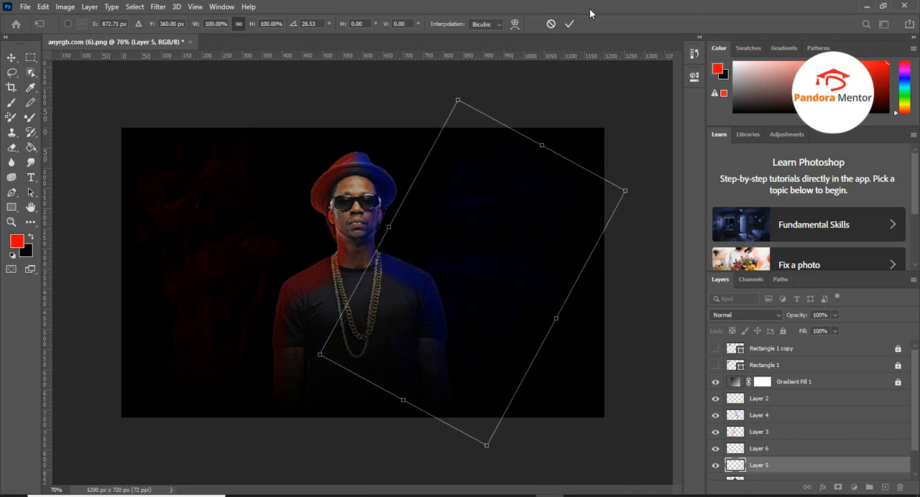
click(573, 21)
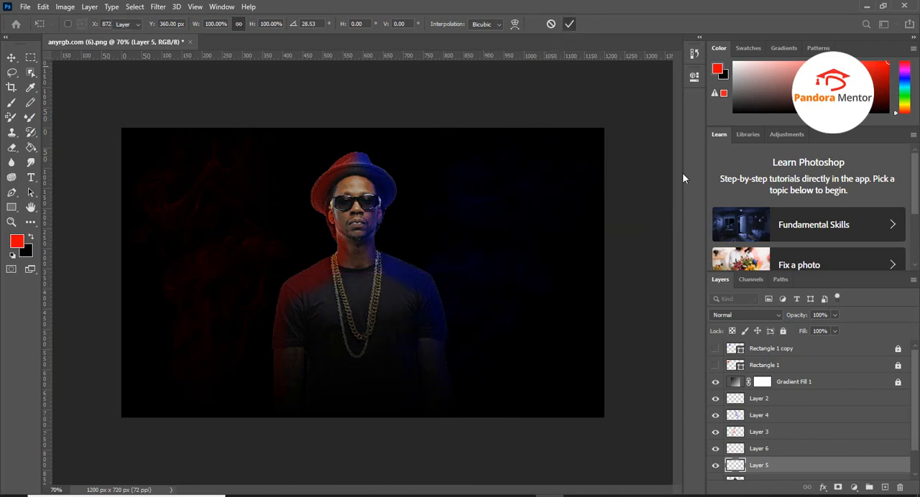
Duplicate the blue smoke on Layer 5 three times, keeping the default copy names
right_click(763, 469)
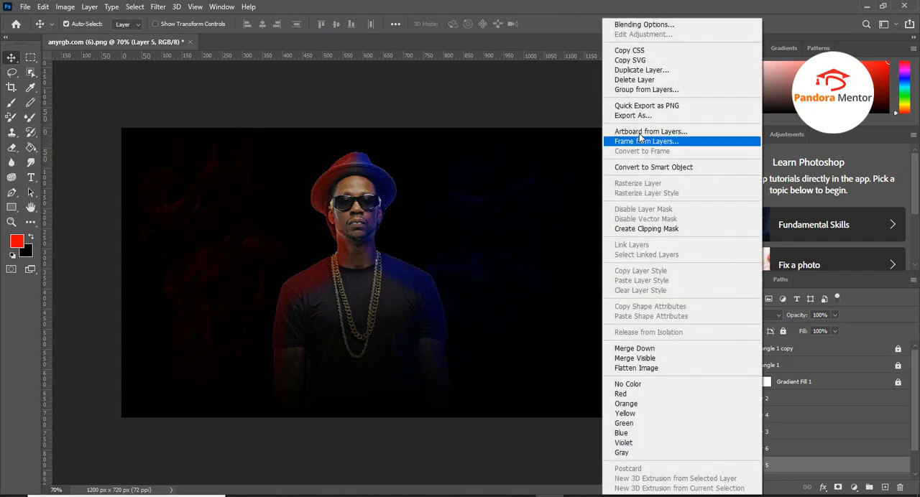
click(641, 69)
key(Return)
right_click(764, 464)
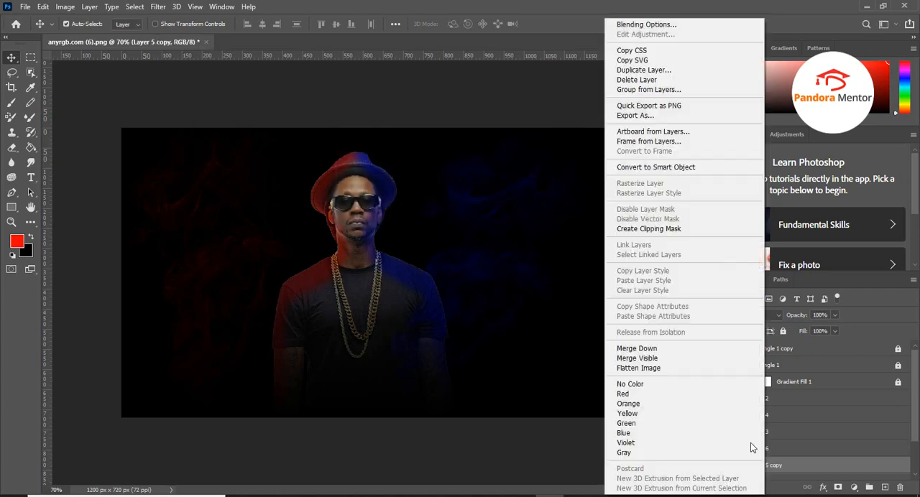
click(654, 69)
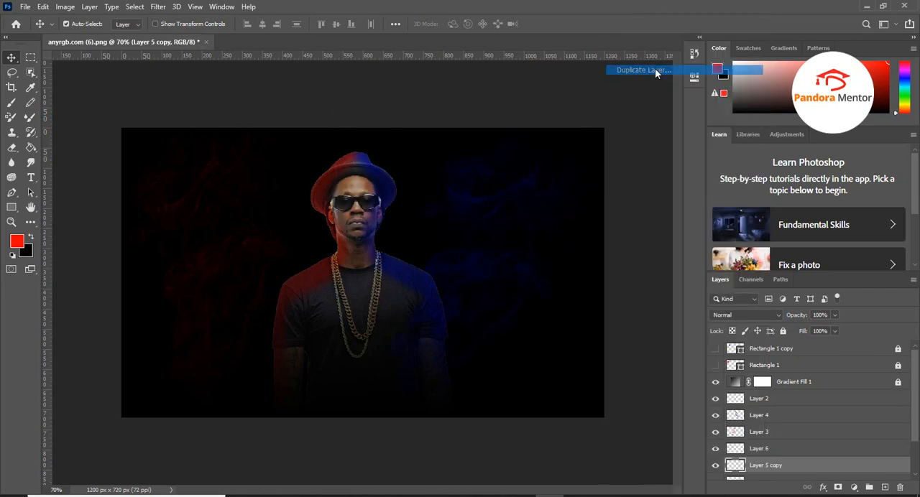
key(Return)
right_click(763, 465)
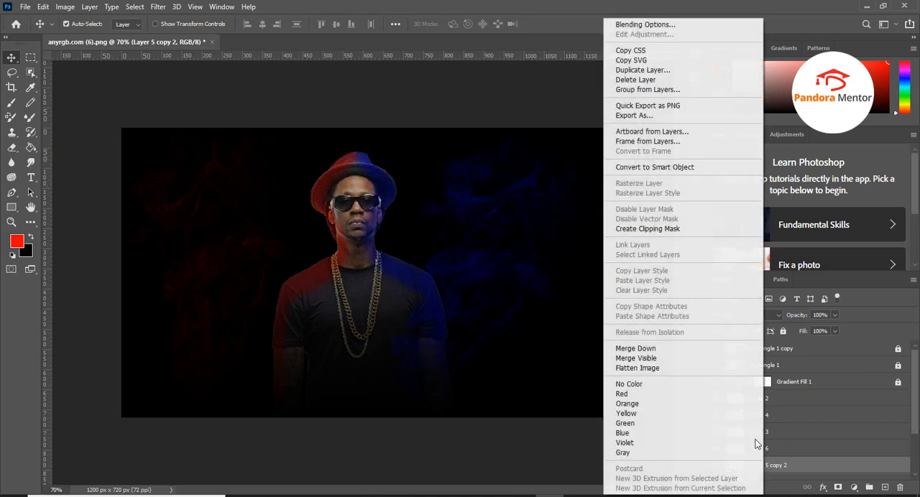
click(638, 70)
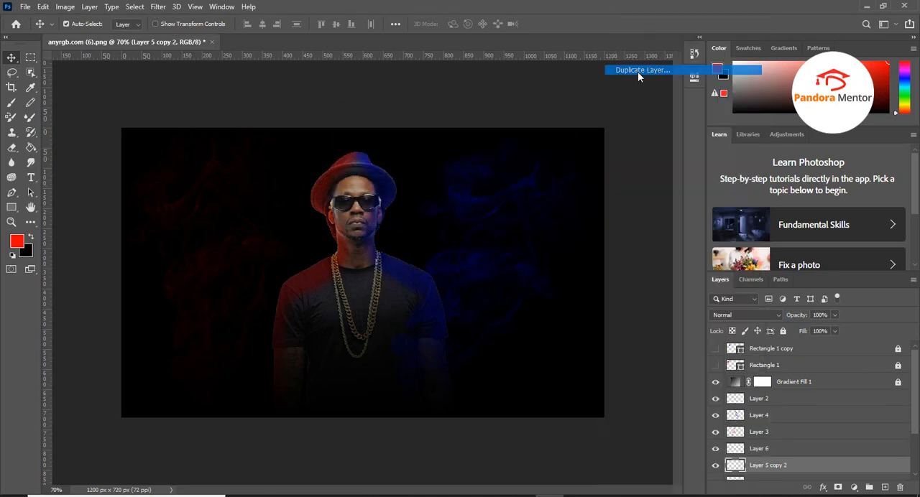
click(556, 136)
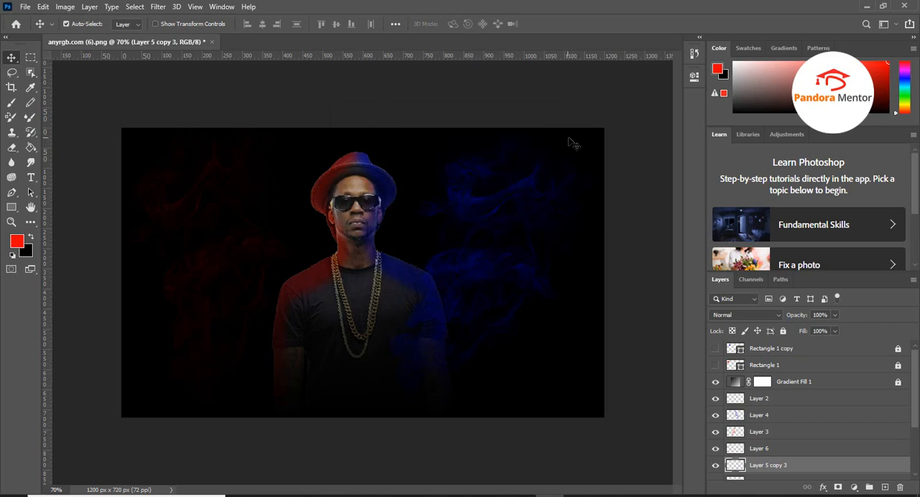
Merge Layer 5 and its three copies into a single blue smoke layer
scroll(763, 438, down, 3)
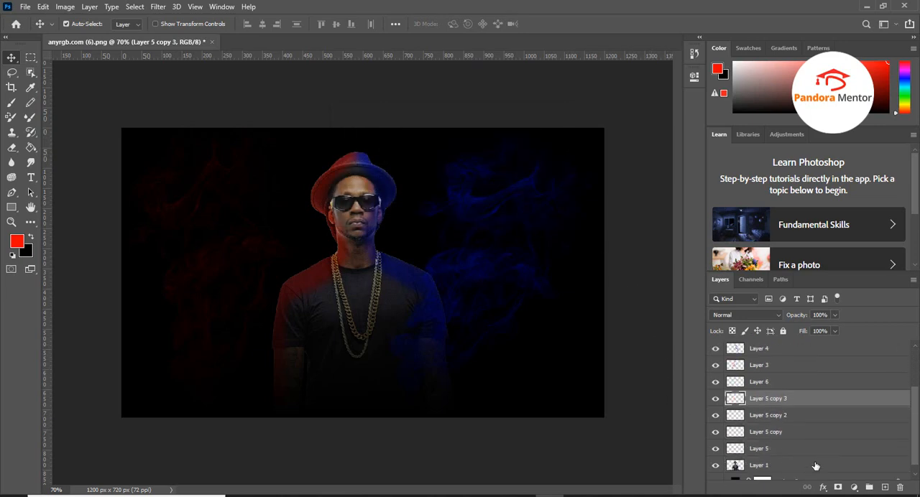
shift+click(759, 449)
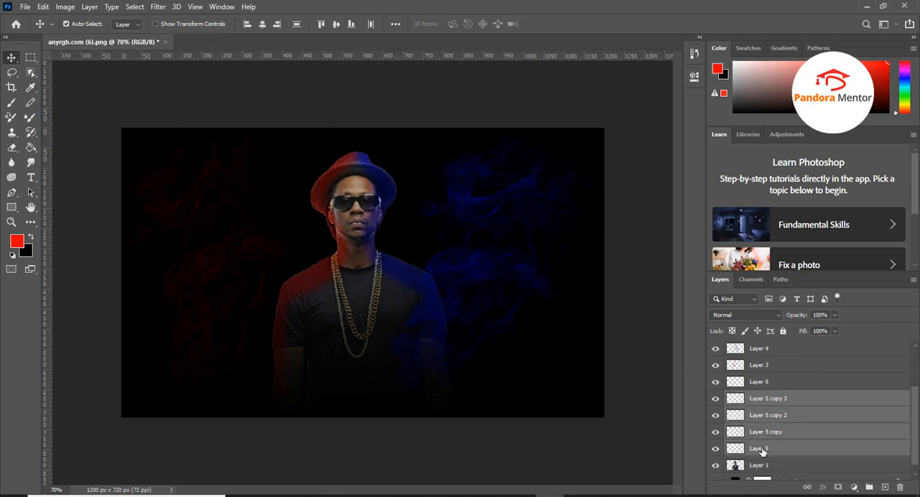
right_click(756, 400)
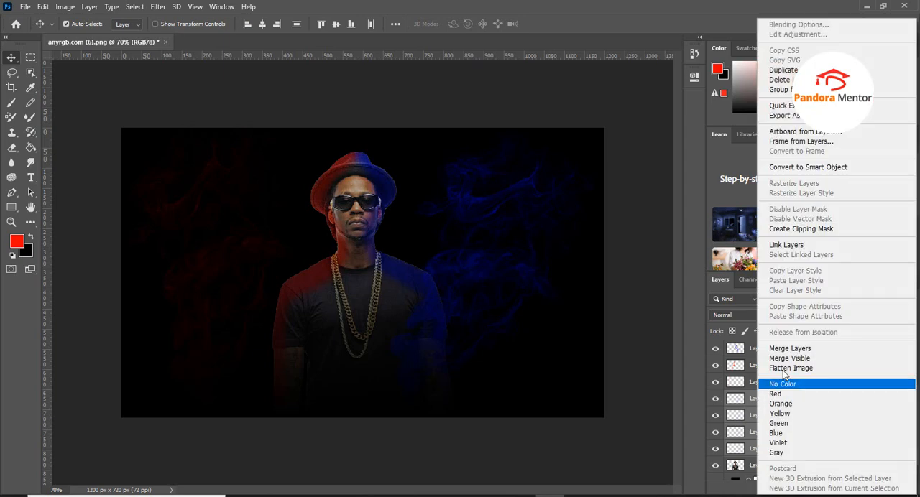
click(821, 350)
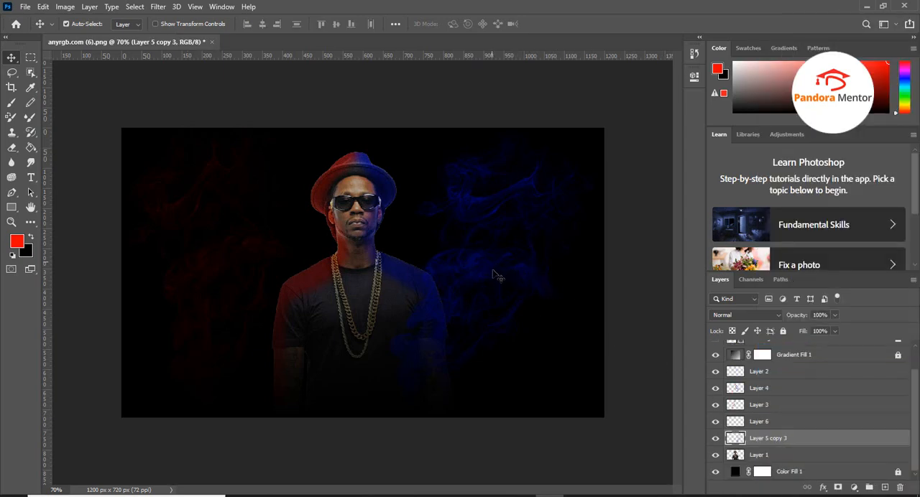
Move the merged blue smoke slightly toward the man and place its layer directly below Layer 1
drag(497, 271, 480, 270)
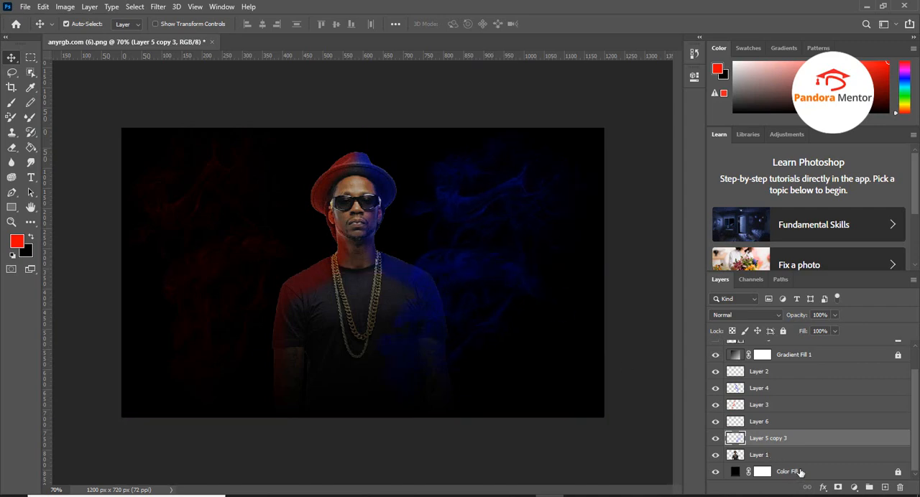
drag(760, 441, 761, 471)
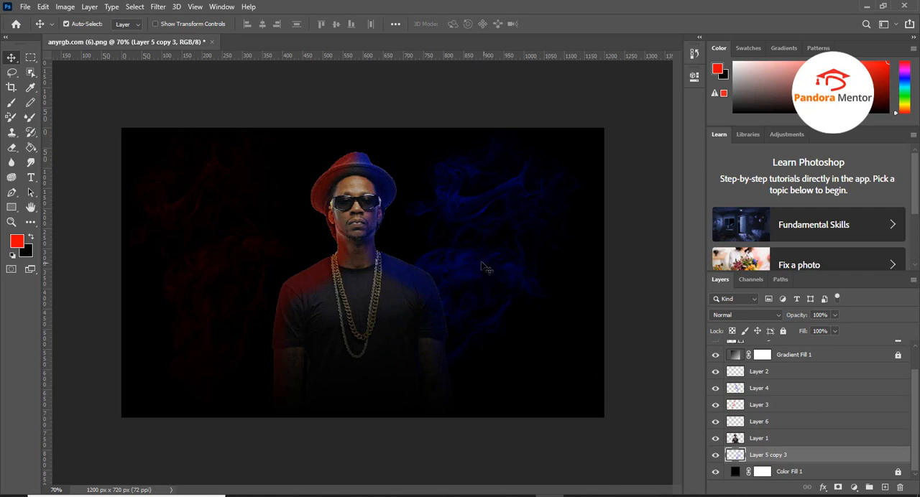
Free-transform the blue smoke on Layer 5 copy 3 to about 140% width and 121% height, centred at X 884.5 px, Y 360 px
key(ctrl+t)
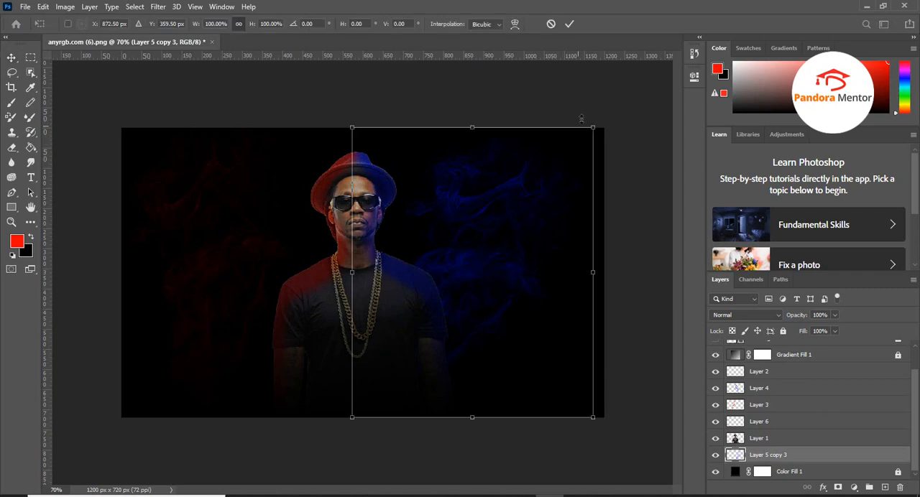
drag(592, 126, 705, 65)
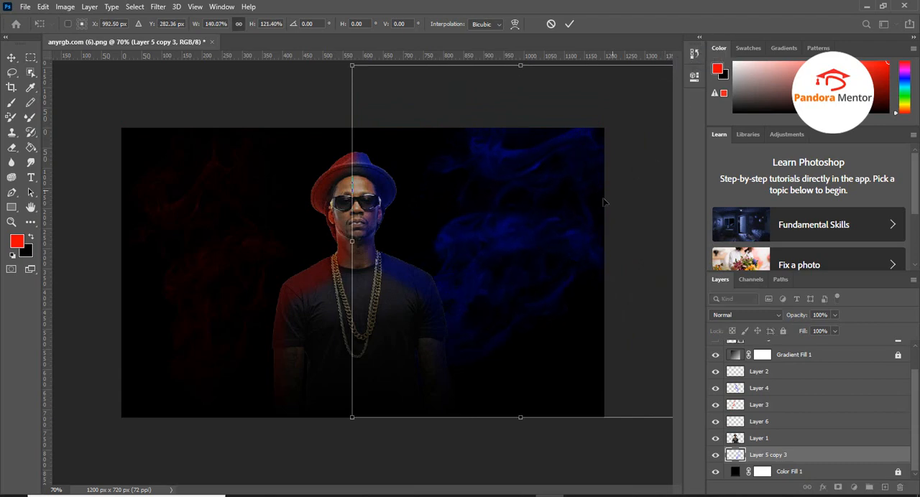
drag(529, 247, 486, 278)
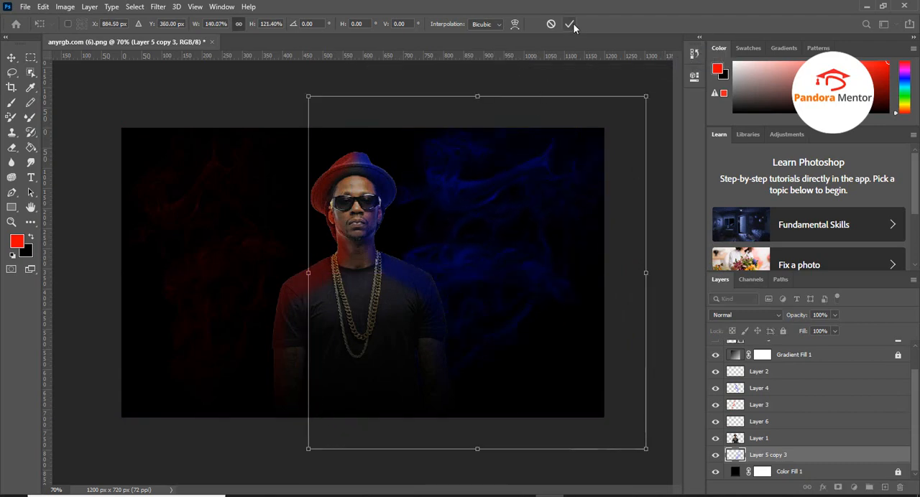
click(569, 24)
click(647, 445)
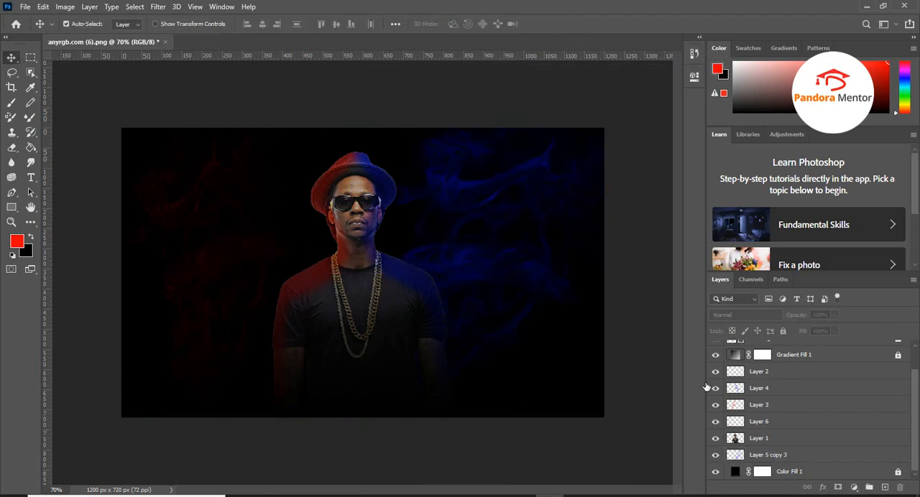
Free-transform the red smoke on Layer 6, enlarging it past the canvas edges and centring it at about X 256 px, Y 385 px
click(192, 278)
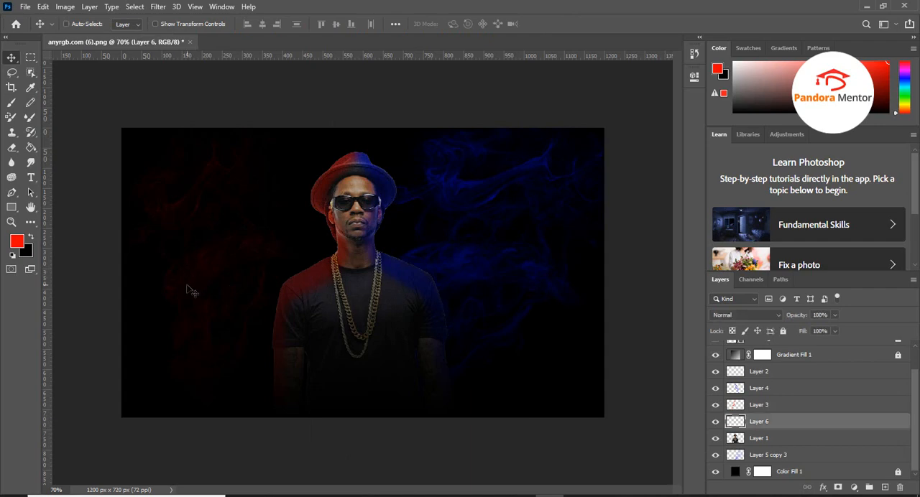
key(ctrl+t)
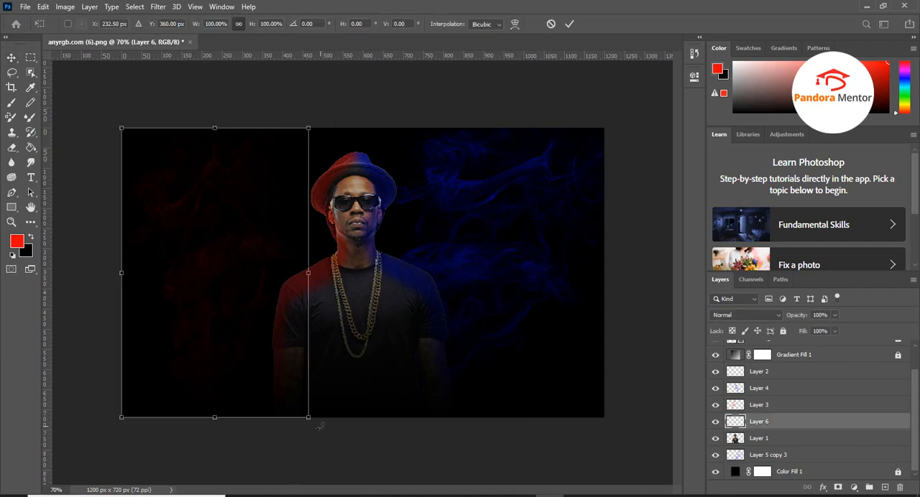
drag(321, 427, 367, 399)
mouse_move(410, 376)
mouse_down()
mouse_move(423, 369)
mouse_move(418, 376)
mouse_up()
drag(368, 350, 430, 338)
click(569, 24)
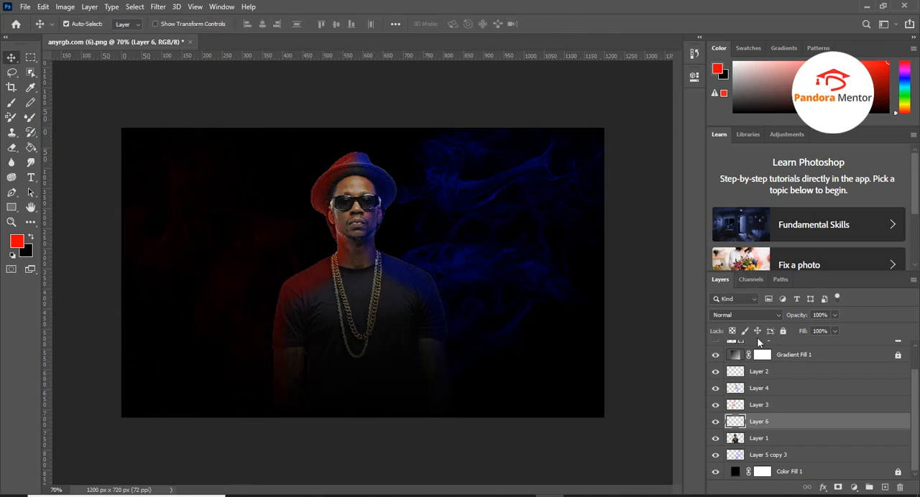
Duplicate the red smoke on Layer 6 three times, keeping the default copy names
right_click(759, 425)
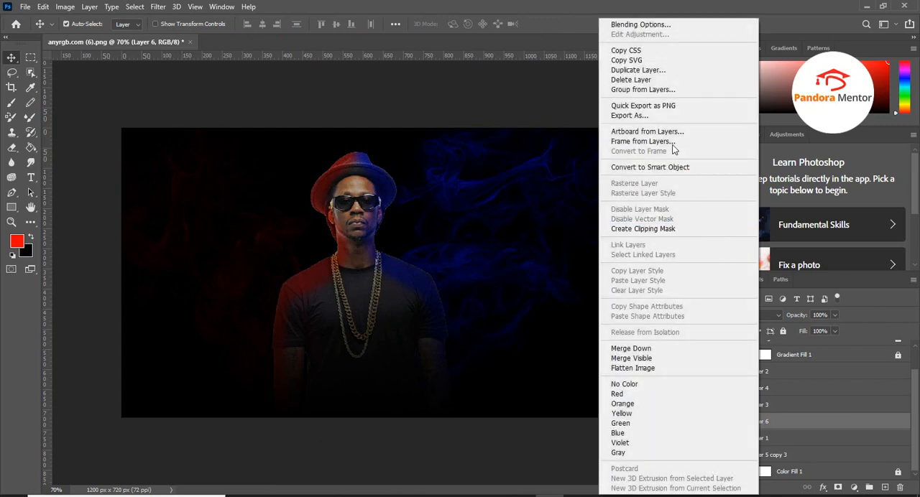
click(649, 80)
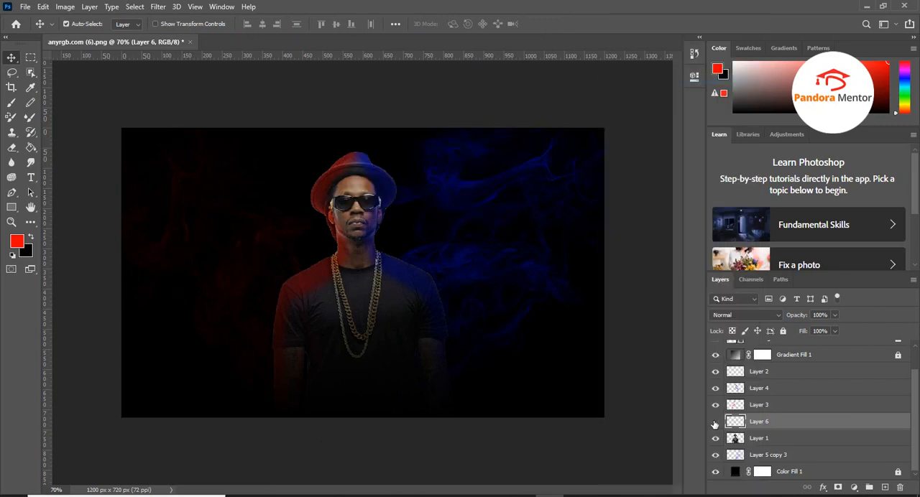
right_click(766, 427)
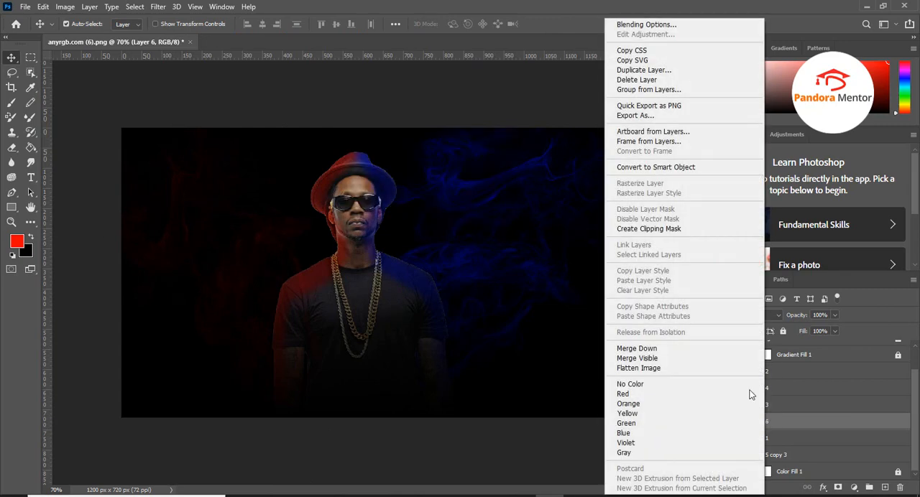
click(663, 72)
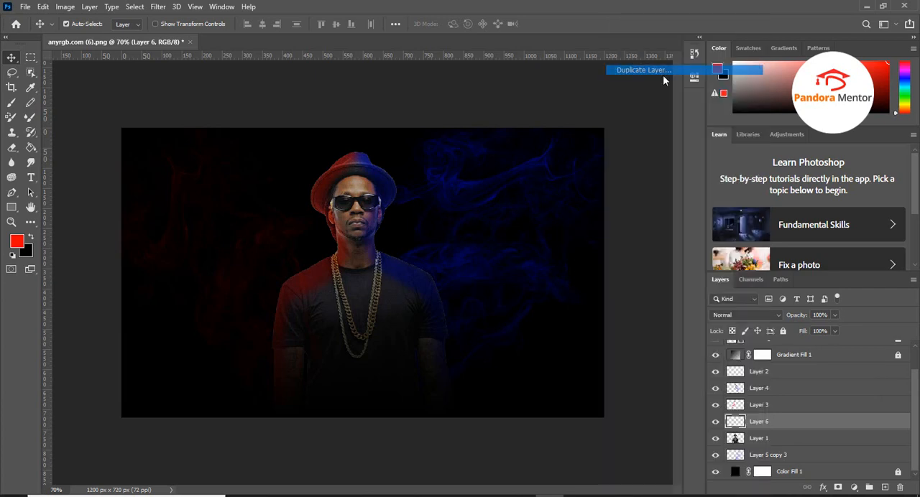
click(555, 137)
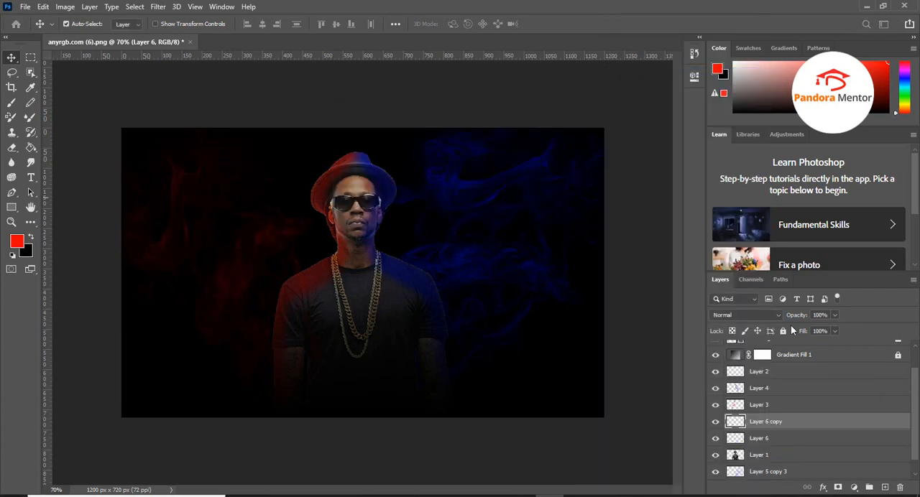
right_click(764, 427)
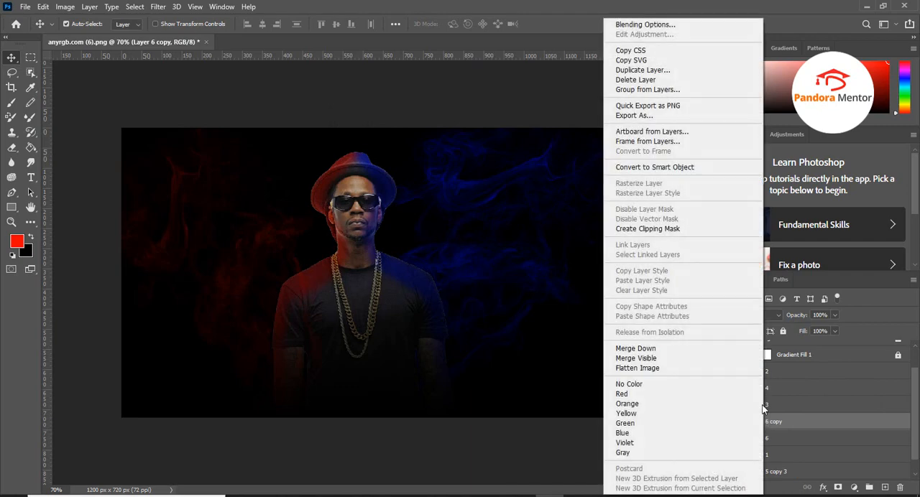
click(642, 71)
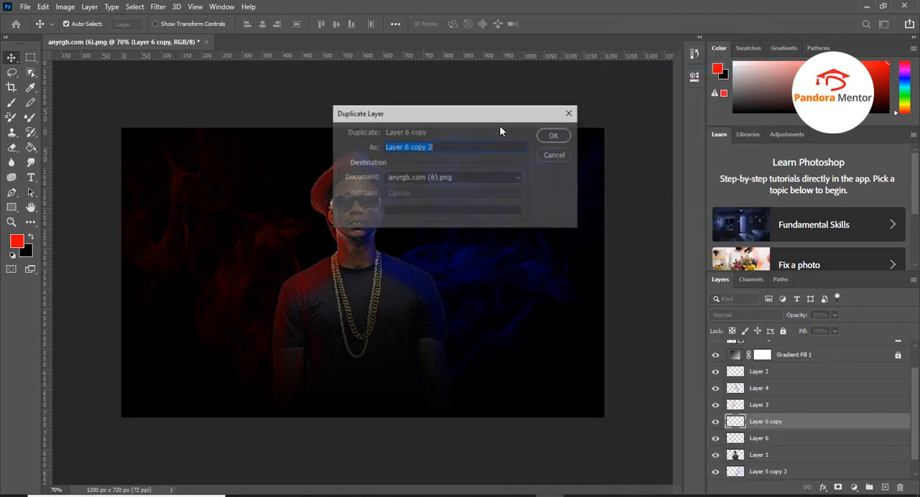
click(551, 136)
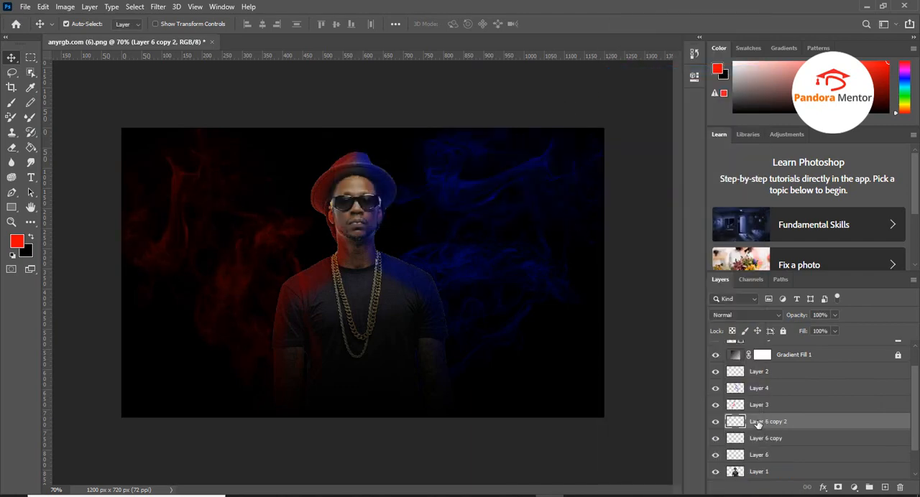
right_click(758, 424)
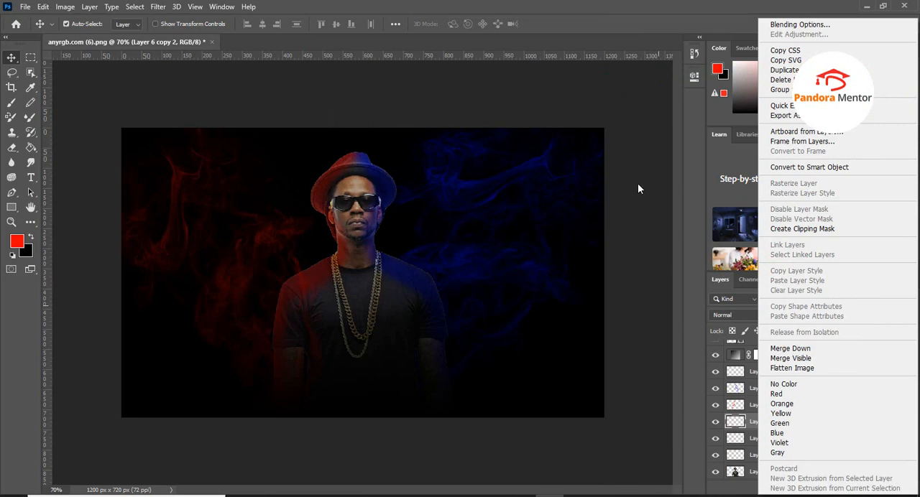
click(783, 70)
click(551, 136)
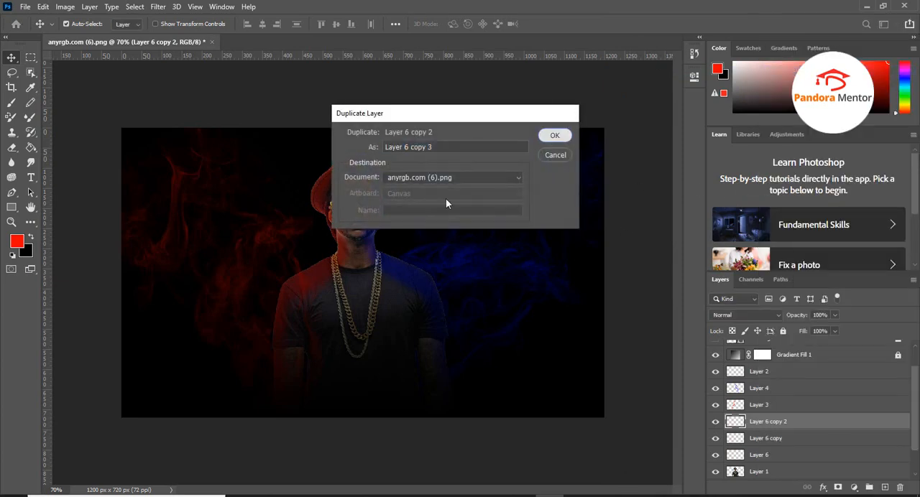
Merge Layer 6 and its three copies into a single red smoke layer
scroll(784, 442, down, 1)
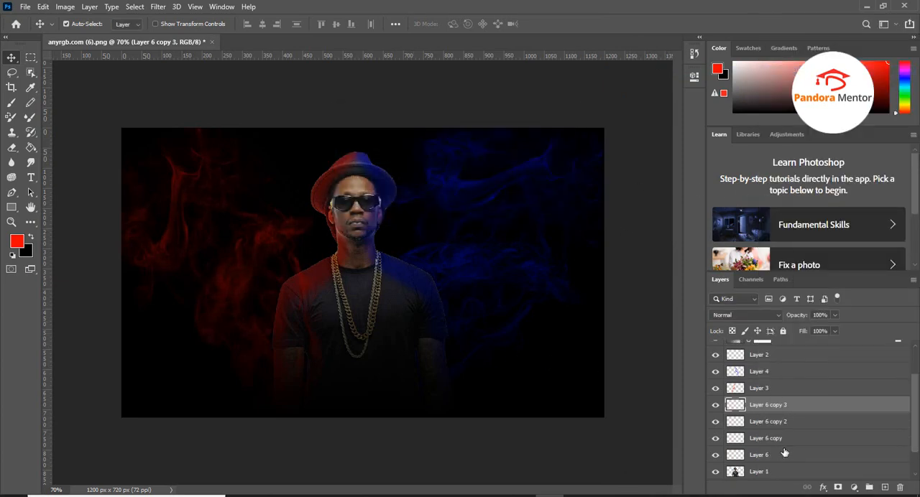
shift+click(759, 455)
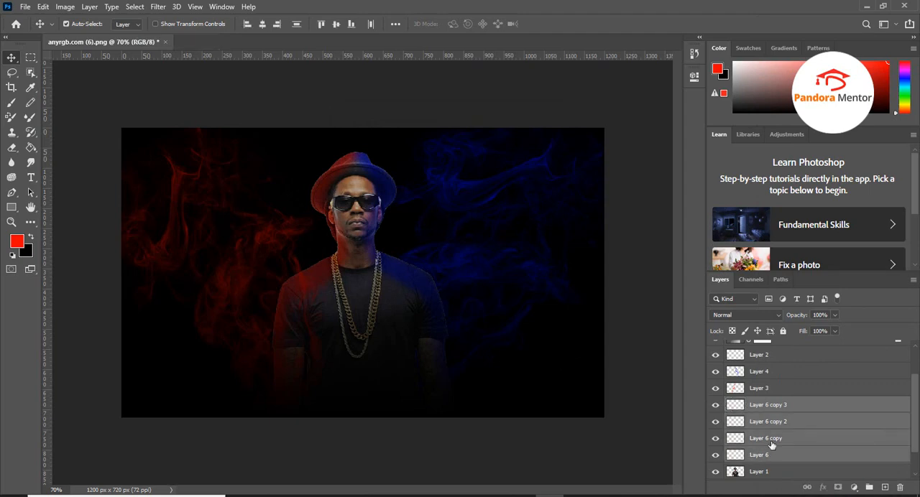
right_click(765, 406)
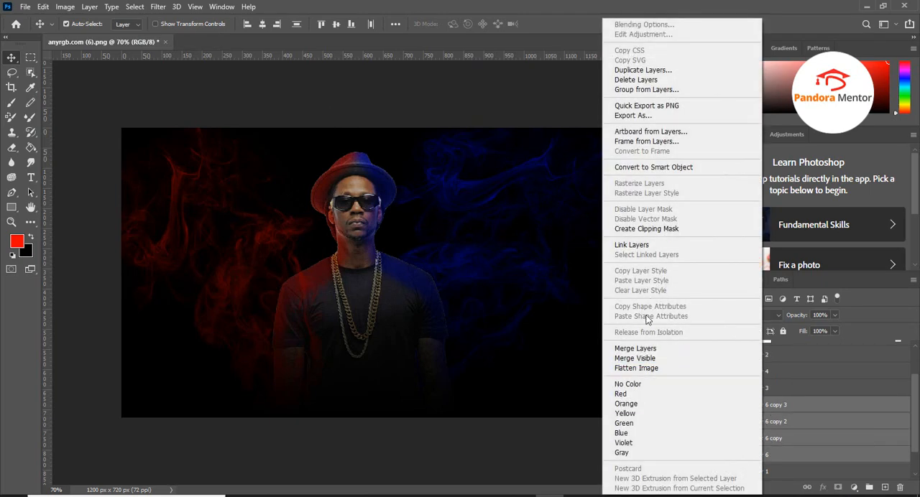
click(635, 349)
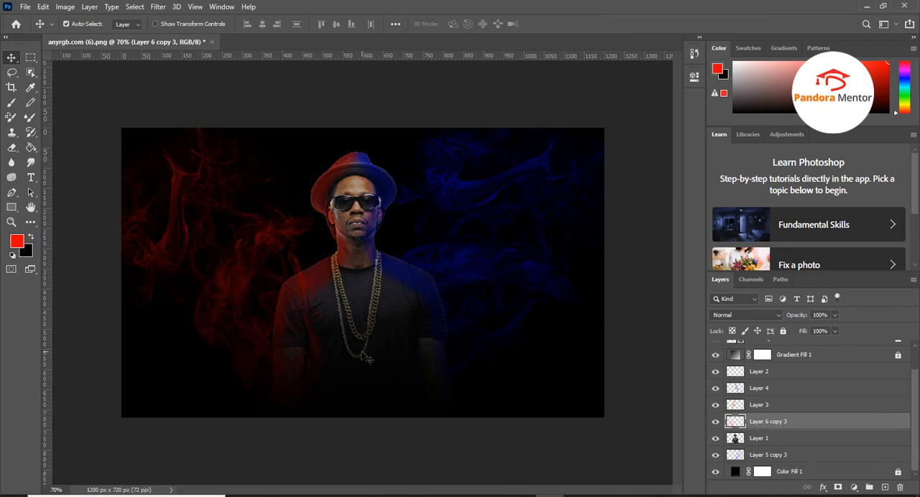
Scale the merged red smoke to about 109% width and 108% height, and place its layer directly above Color Fill 1
key(ctrl+t)
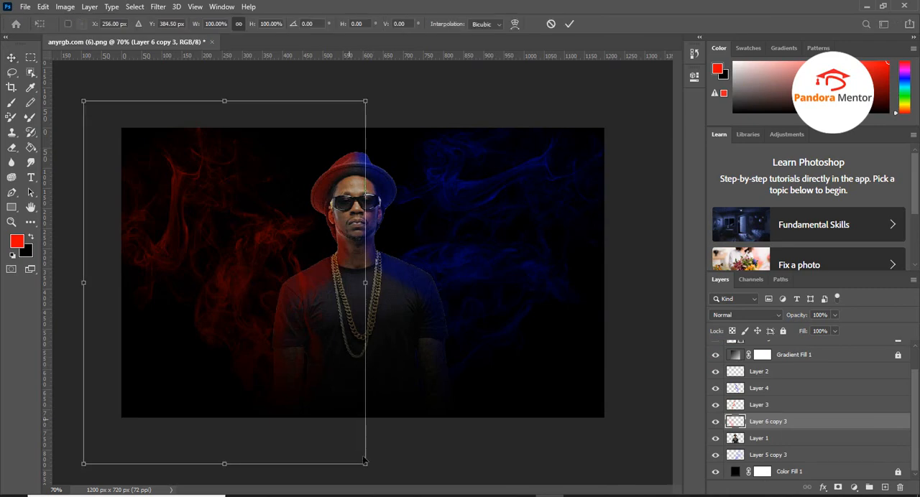
drag(365, 463, 390, 490)
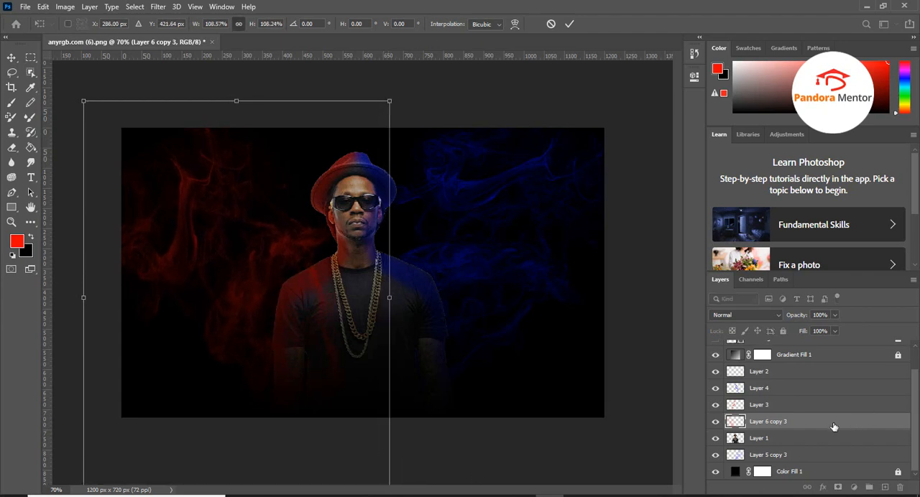
drag(751, 425, 737, 471)
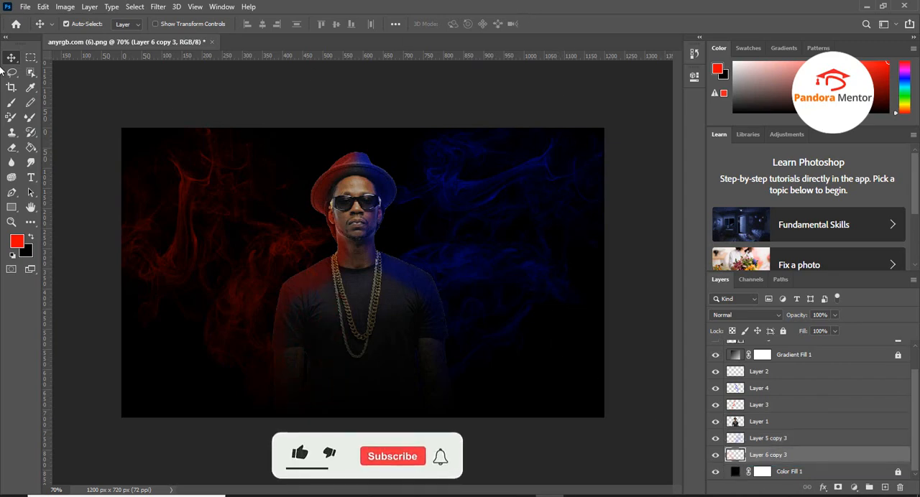
Duplicate the blue smoke on Layer 5 copy 3 with the default name and place the copy directly above Layer 1
key(m)
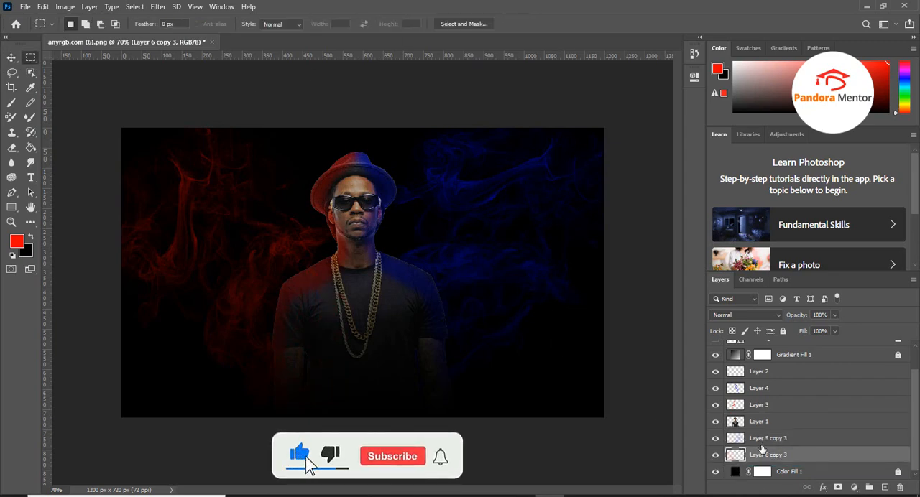
click(751, 442)
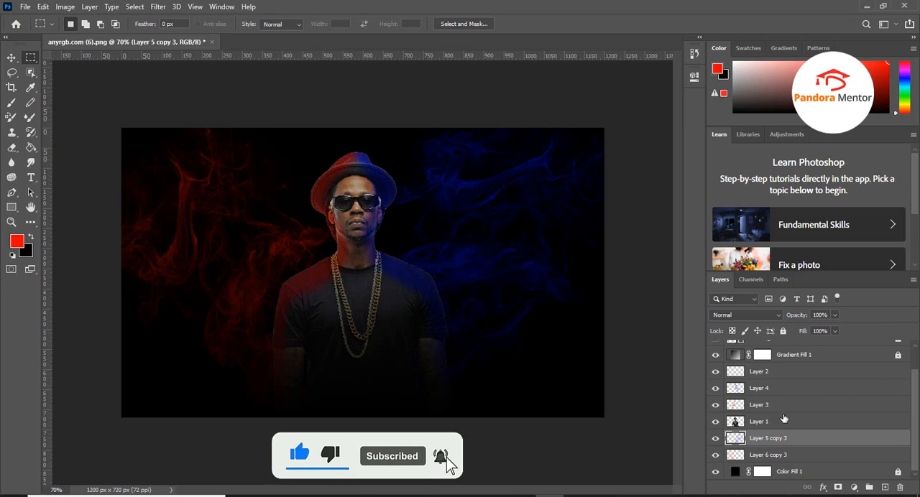
right_click(770, 446)
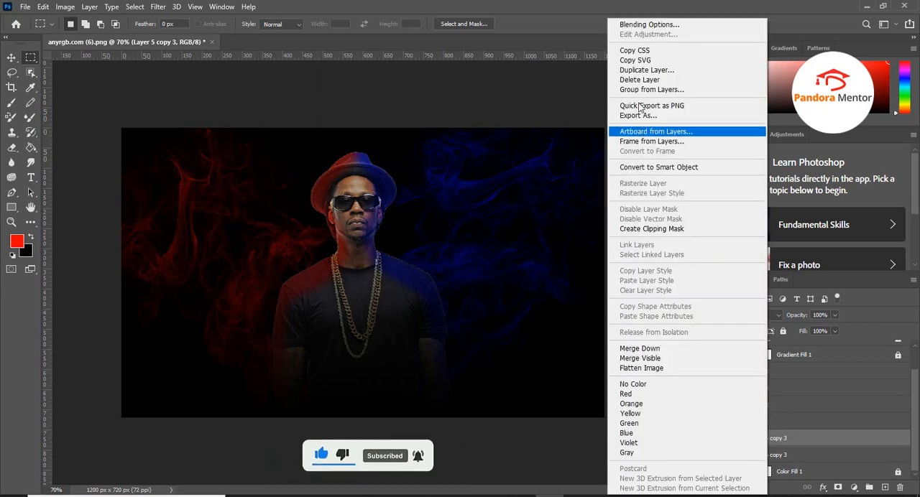
click(641, 70)
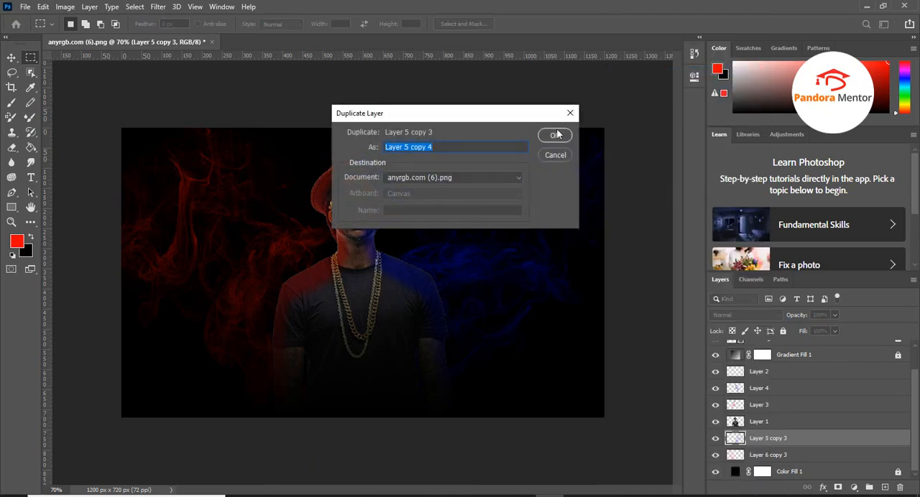
click(557, 135)
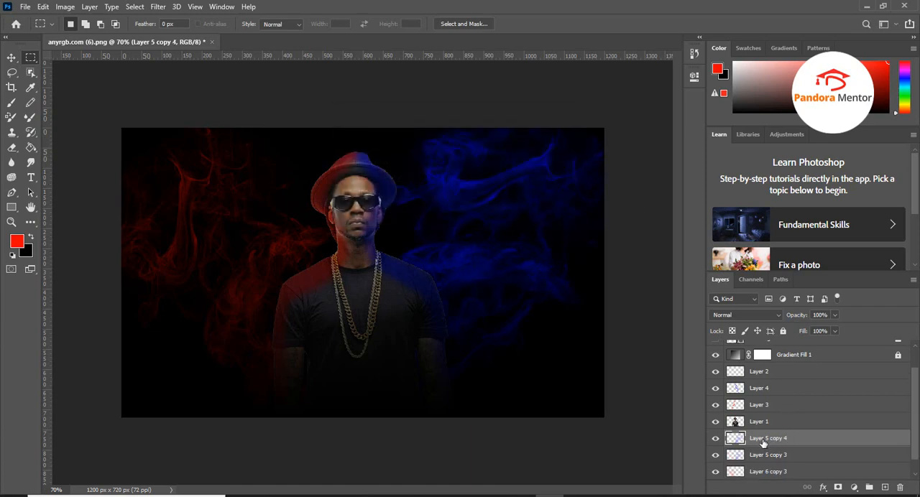
drag(763, 444, 753, 423)
scroll(776, 442, down, 1)
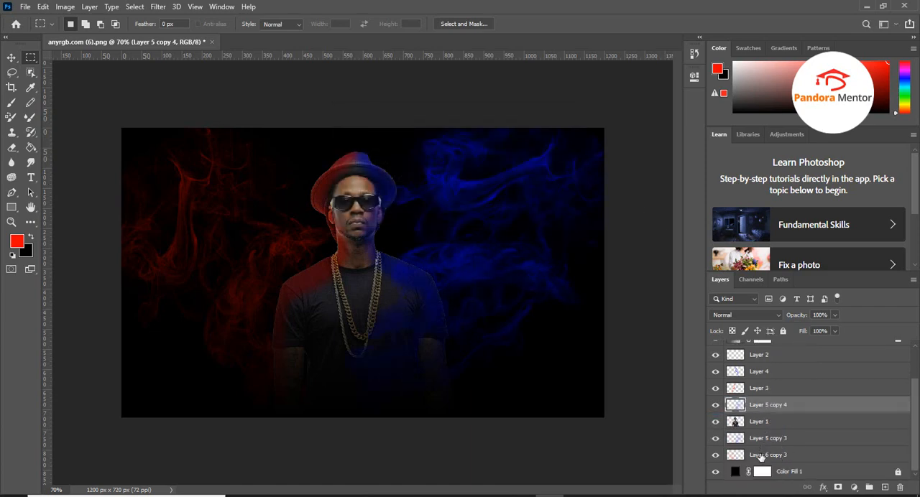
Duplicate the red smoke on Layer 6 copy 3 with the default name and place the copy directly below Layer 3
click(760, 457)
right_click(761, 457)
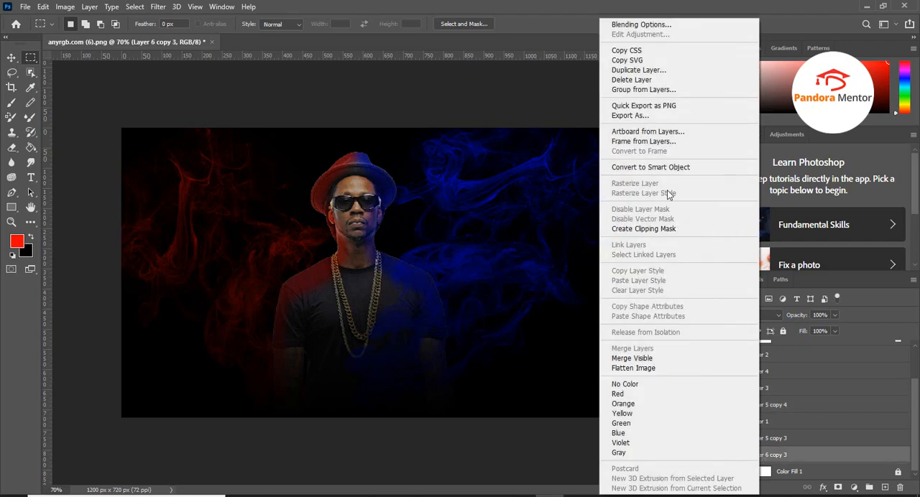
click(631, 73)
click(555, 135)
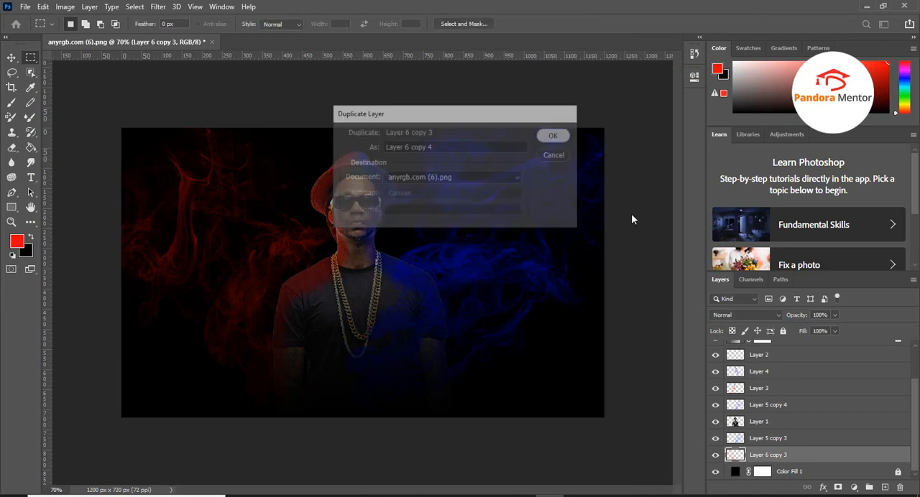
drag(758, 460, 741, 398)
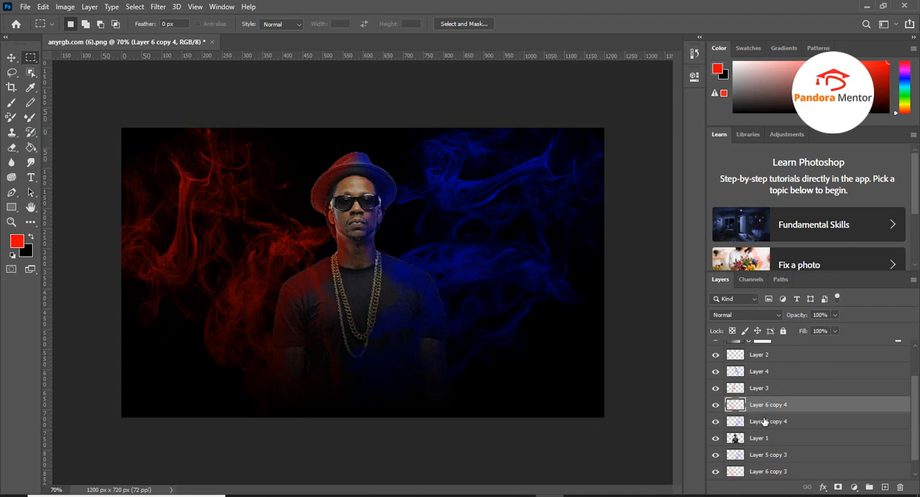
Set Layer 6 copy 4 and Layer 5 copy 4 to 75% opacity, and shift the red smoke copy sideways towards the man
click(836, 315)
click(763, 423)
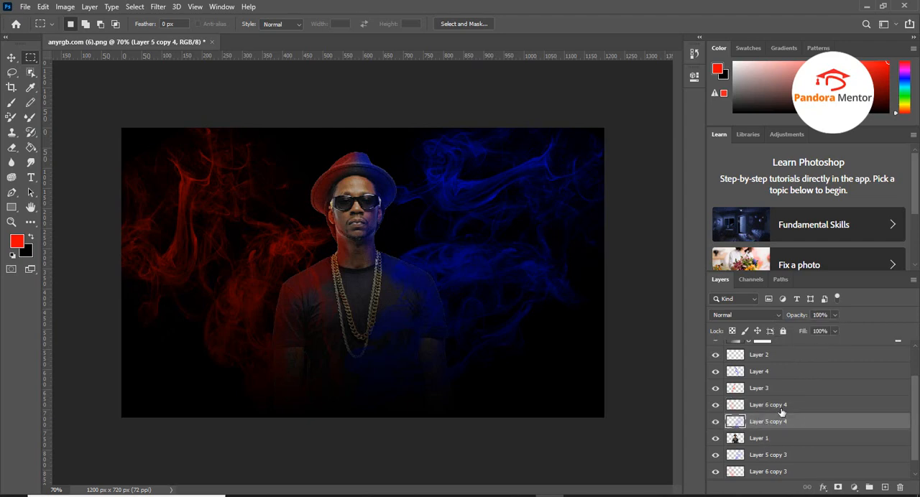
click(821, 315)
text(75)
key(Return)
key(v)
drag(237, 286, 241, 258)
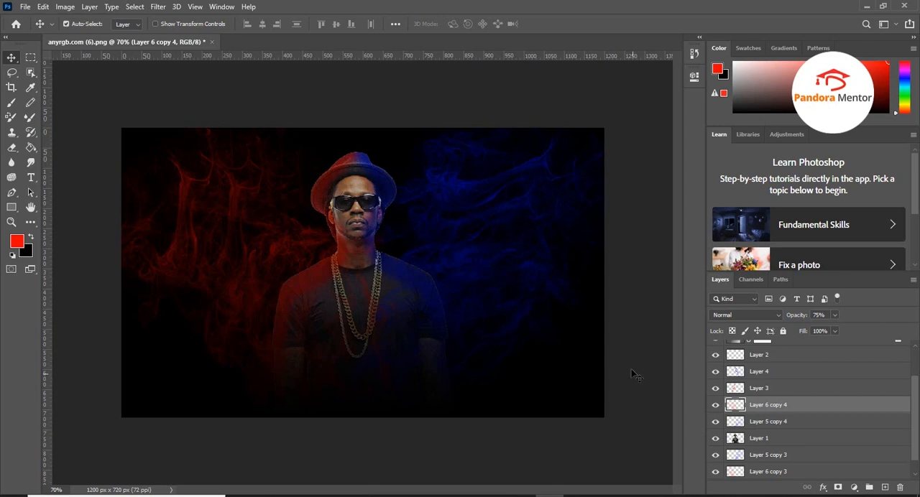
Duplicate the red smoke on Layer 6 copy 4, keeping the default copy name
click(755, 441)
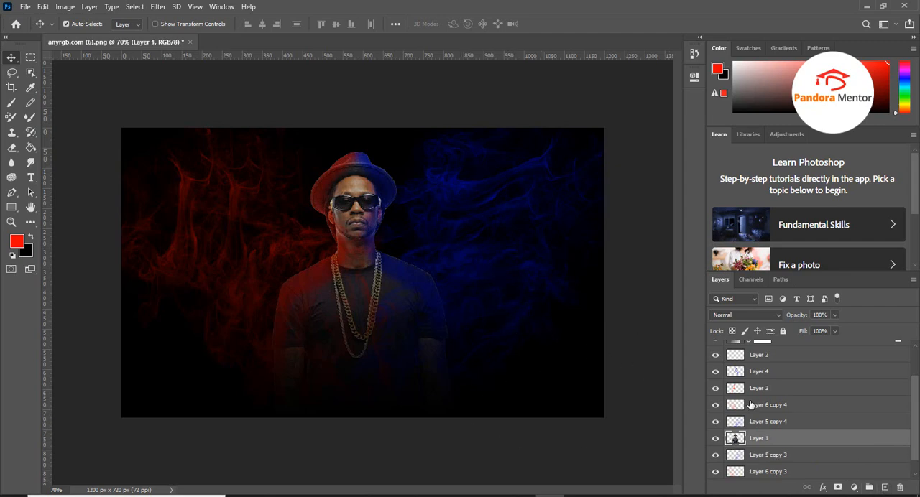
click(762, 423)
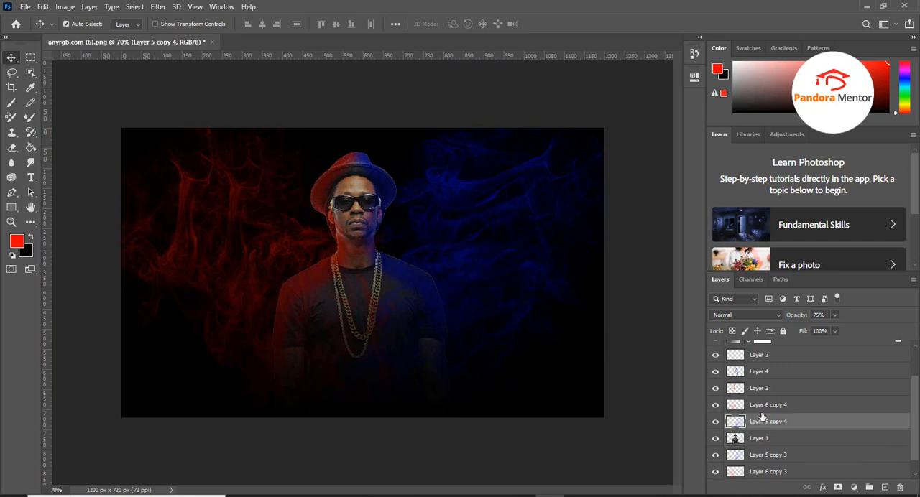
shift+click(758, 407)
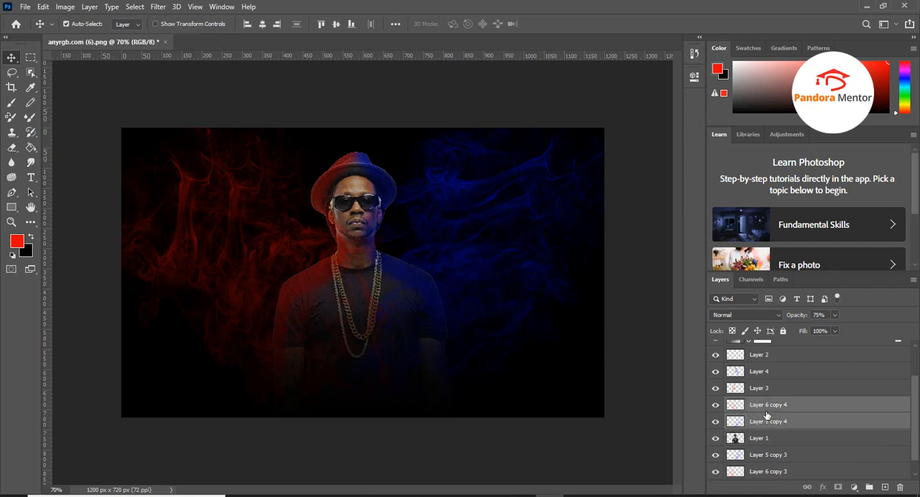
click(764, 412)
right_click(761, 410)
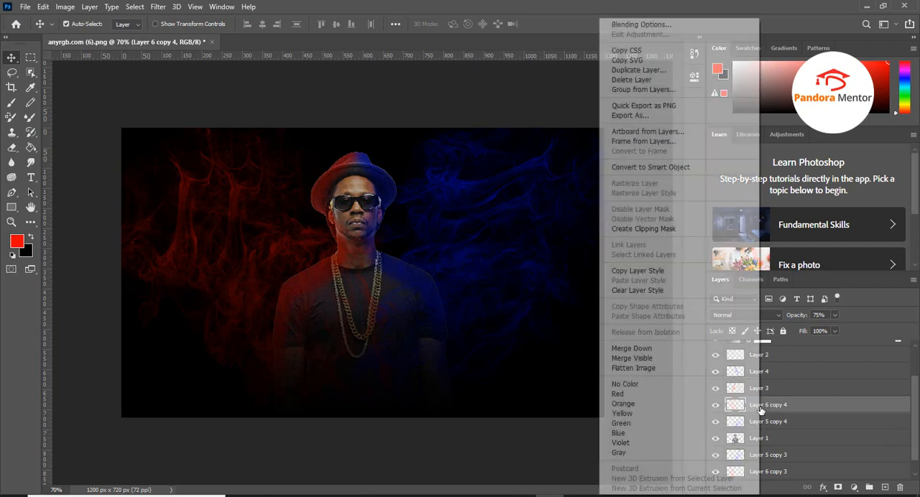
click(636, 70)
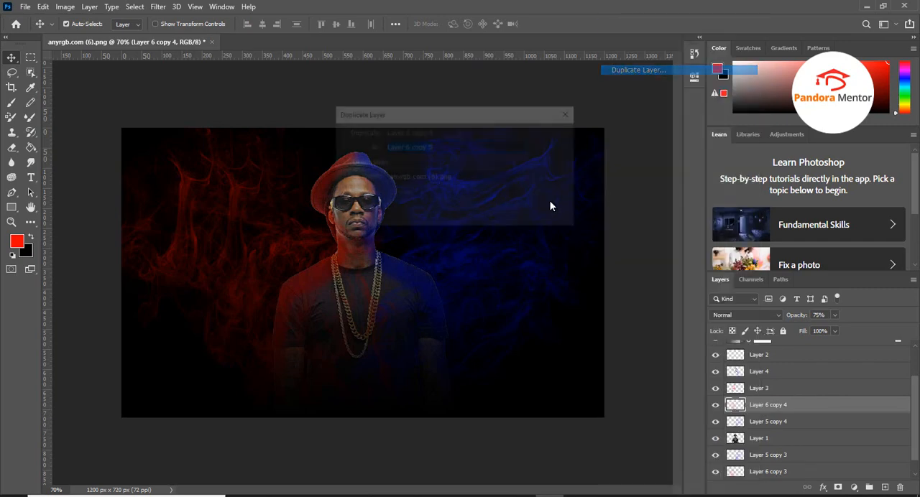
click(550, 137)
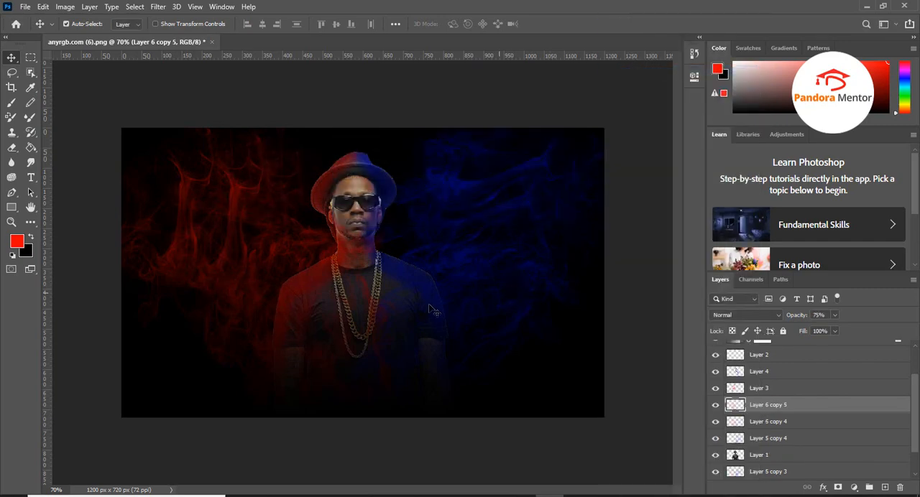
Free-transform Layer 6 copy 5 to about 122.58% scale and -68.16° rotation, centred at about X 195 px, Y 768 px
key(ctrl+t)
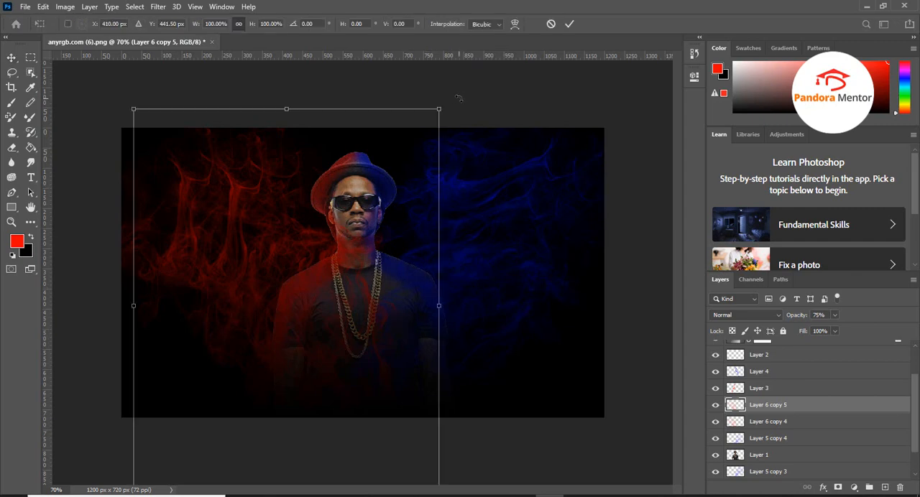
drag(459, 98, 216, 176)
drag(350, 295, 262, 369)
drag(395, 354, 478, 243)
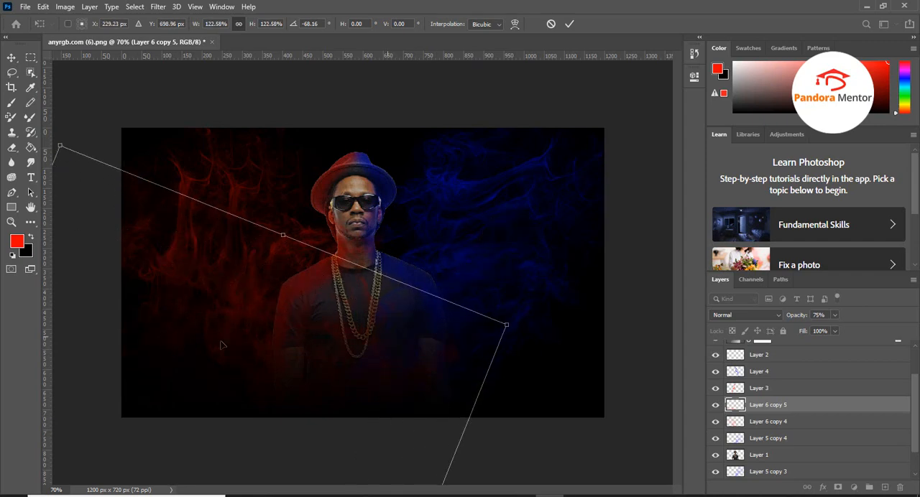
key(Tab)
drag(295, 327, 280, 354)
key(Tab)
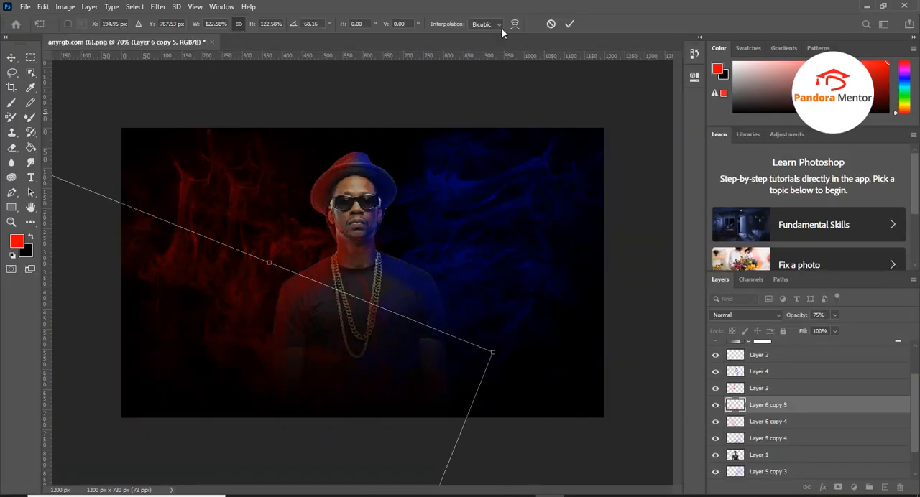
click(572, 25)
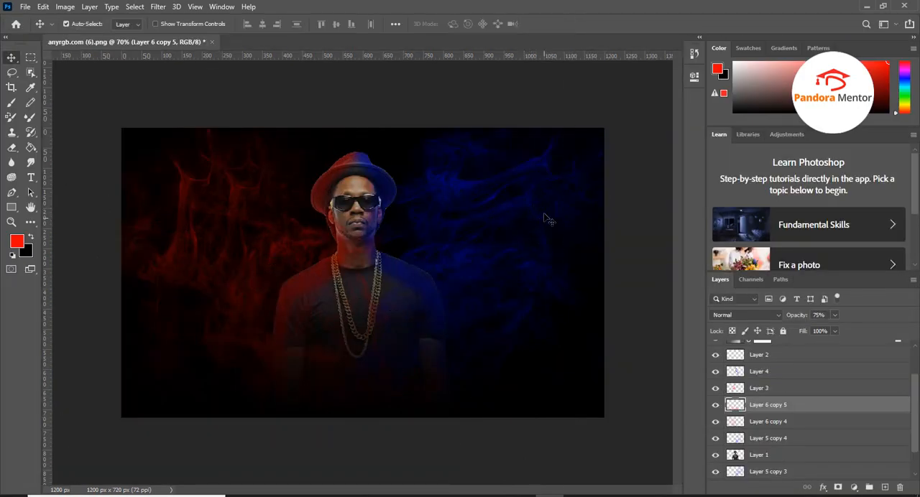
click(768, 472)
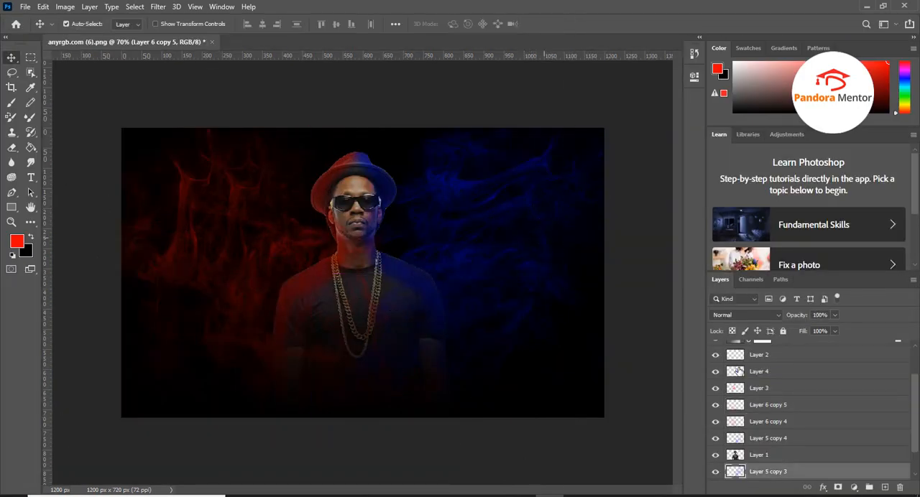
click(774, 439)
right_click(770, 441)
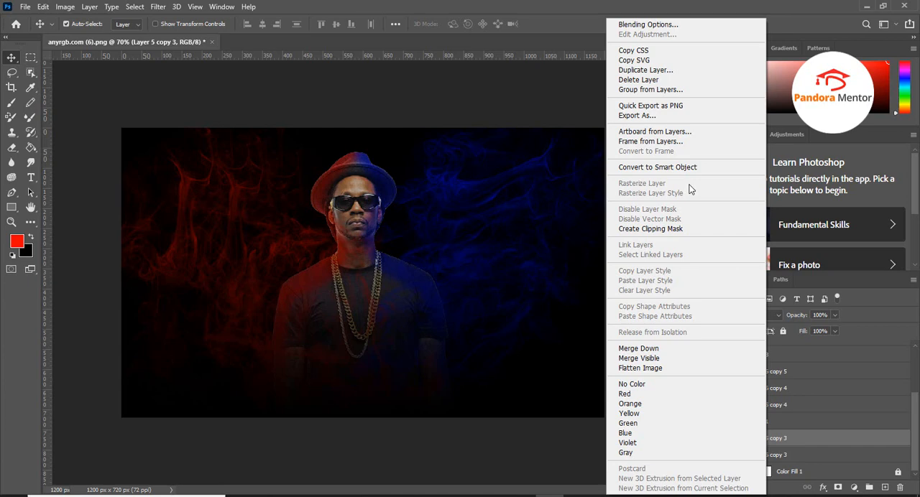
click(639, 79)
key(Escape)
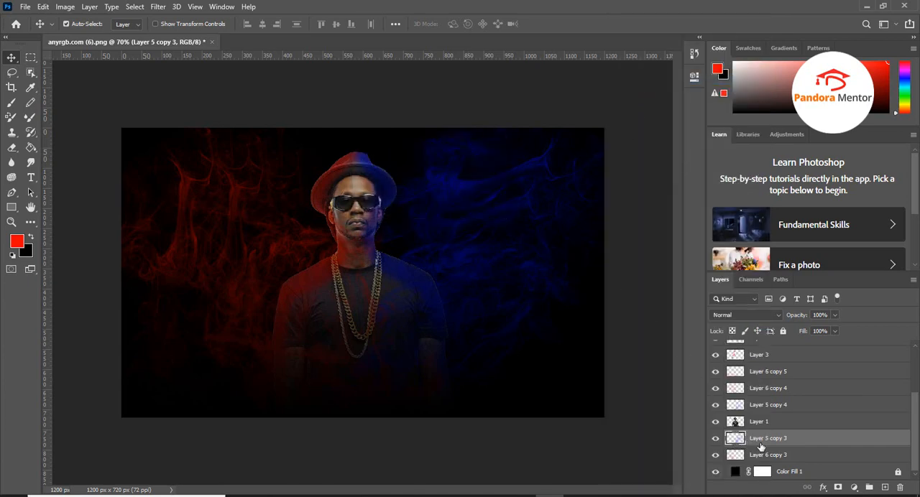
Duplicate the blue smoke on Layer 5 copy 3 above Layer 1 and scale the copy to 141.42%, centred at about X 904 px, Y 751 px
right_click(755, 442)
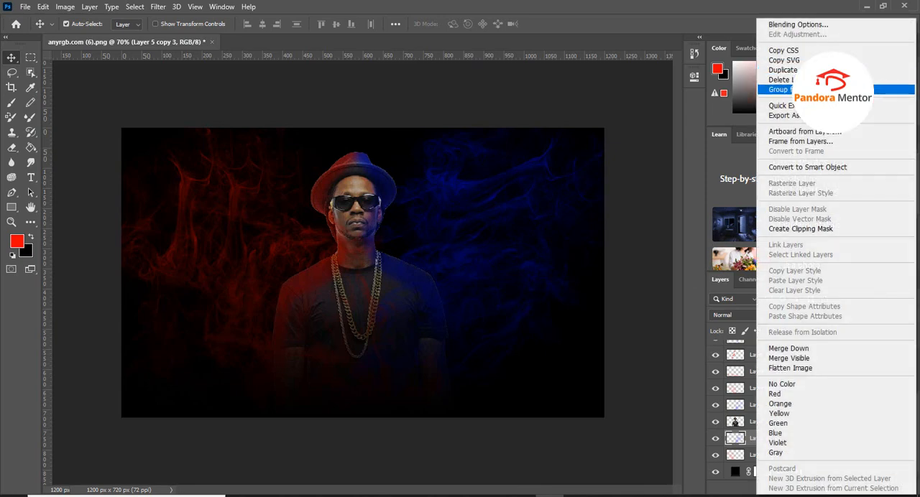
click(775, 70)
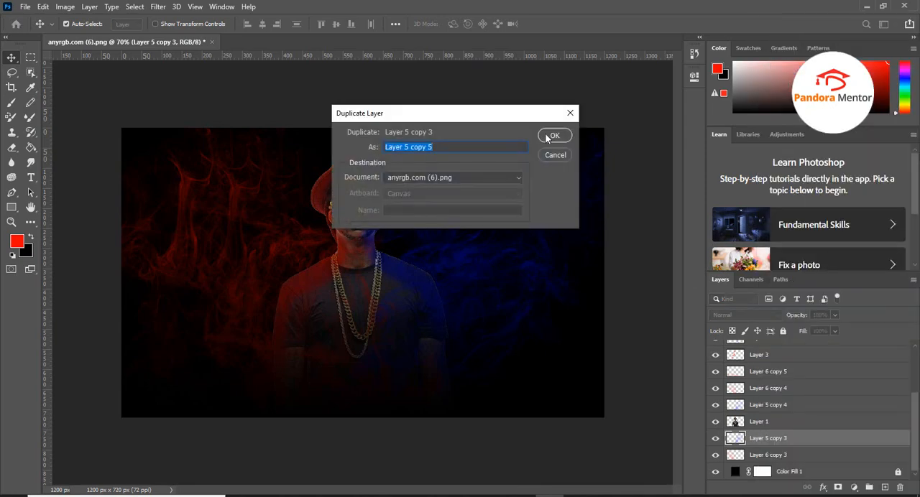
click(546, 138)
key(ctrl+t)
drag(493, 288, 471, 293)
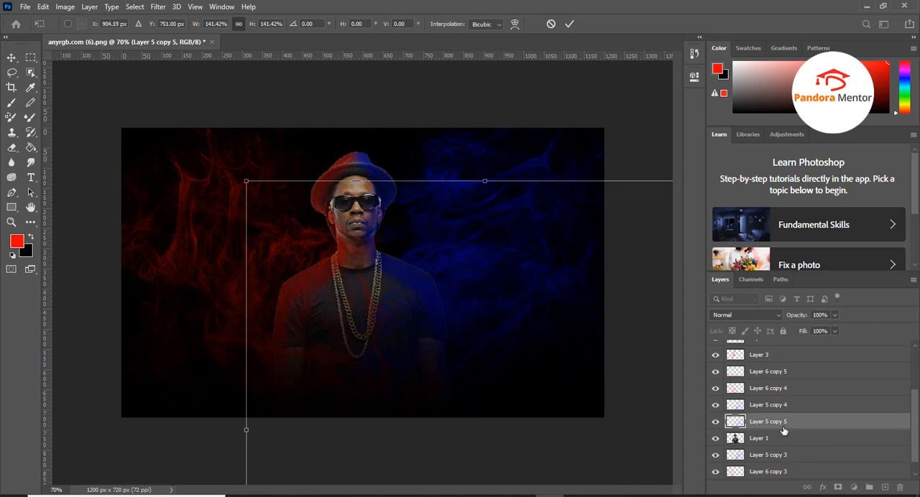
Place Layer 5 copy 5 directly above Gradient Fill 1 and shift its blue smoke slightly upward along the canvas's lower edge
scroll(784, 432, up, 2)
drag(765, 460, 772, 362)
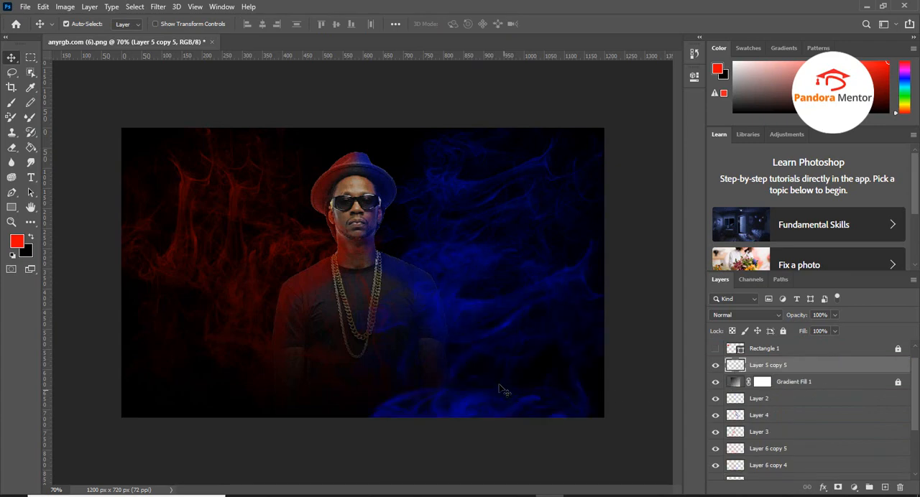
drag(492, 414, 488, 396)
Toggle the visibility of the red smoke layers one by one to identify which smoke each layer holds
scroll(817, 435, down, 4)
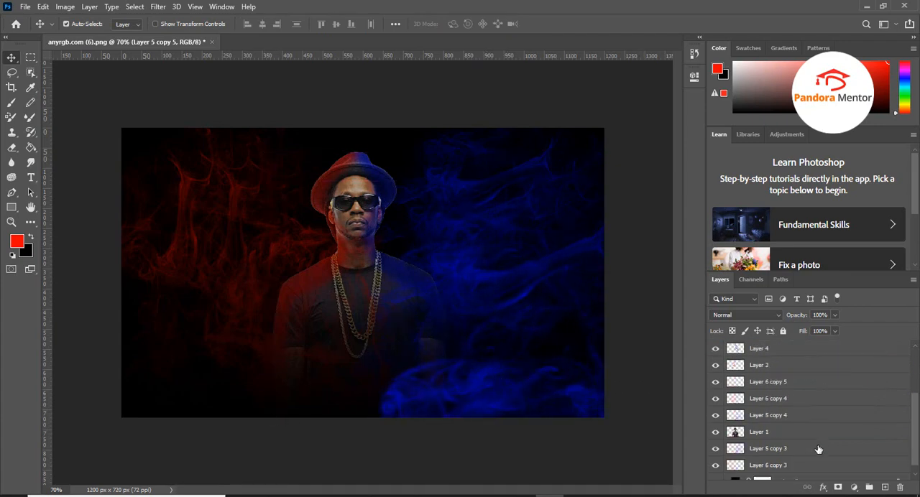
scroll(817, 449, down, 1)
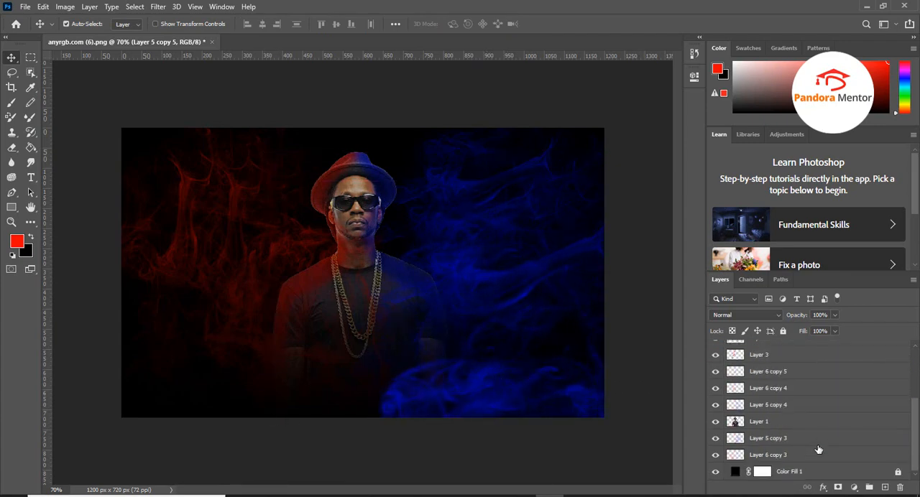
click(716, 457)
click(716, 457)
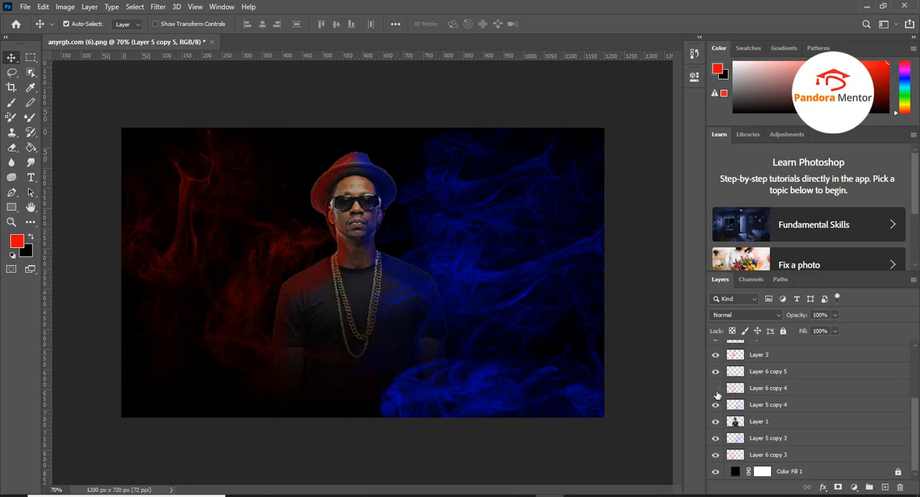
click(716, 388)
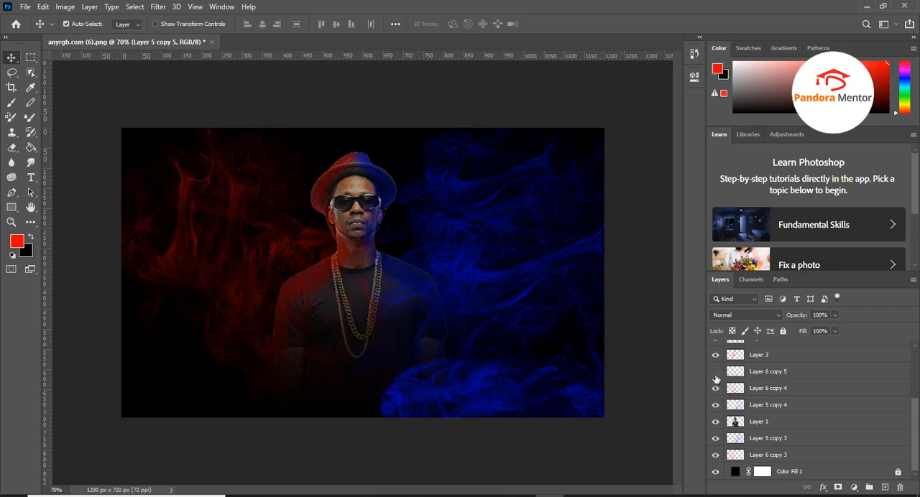
click(779, 359)
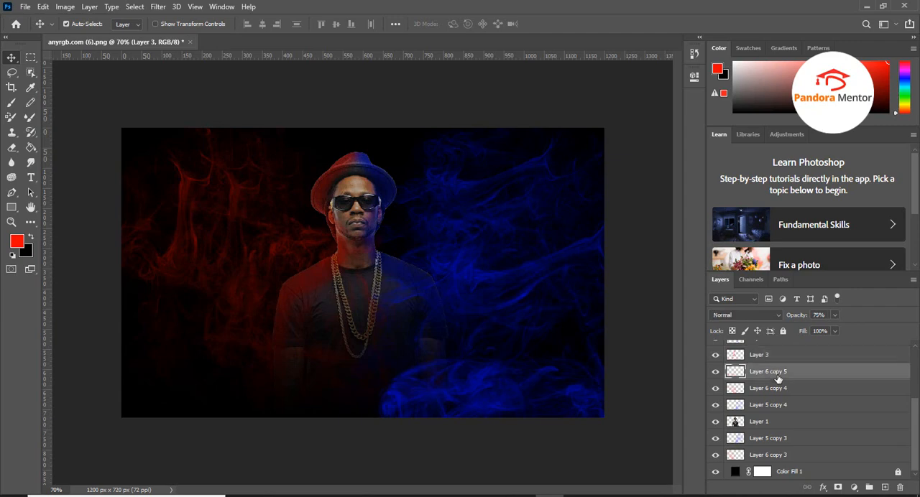
Place Layer 6 copy 5 directly above Gradient Fill 1 and rotate it to 27.30°, centred at about X 116 px, Y 570 px
click(778, 374)
scroll(787, 388, up, 4)
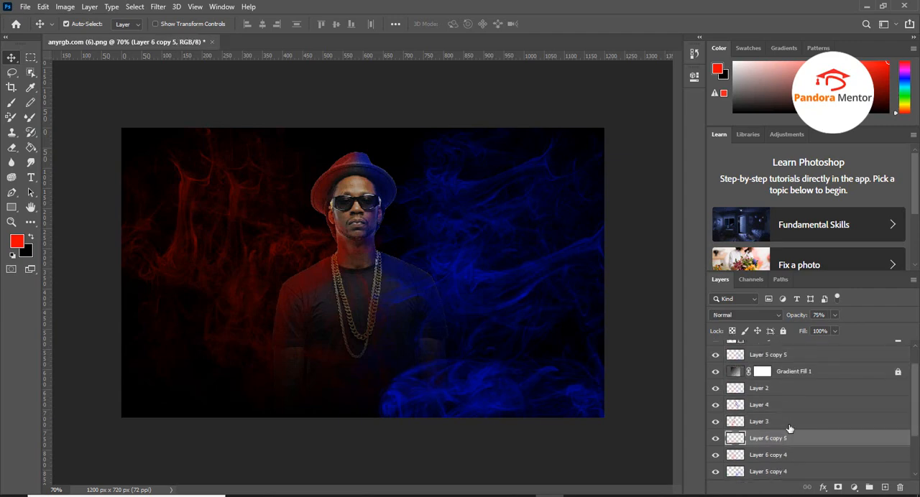
drag(777, 444, 760, 365)
drag(280, 404, 216, 369)
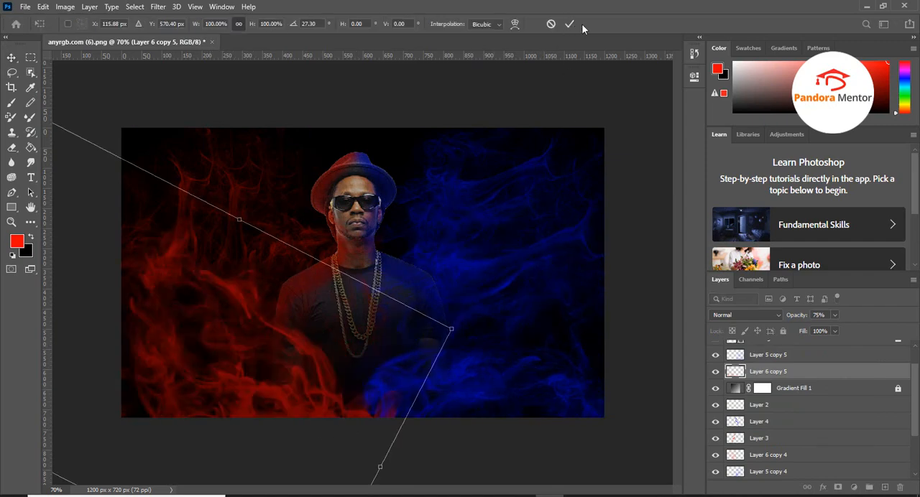
click(571, 24)
Rotate Layer 5 copy 5 to 30.38°, centred at about X 1062 px, Y 624 px, and lower its opacity to about 38%
drag(321, 350, 279, 384)
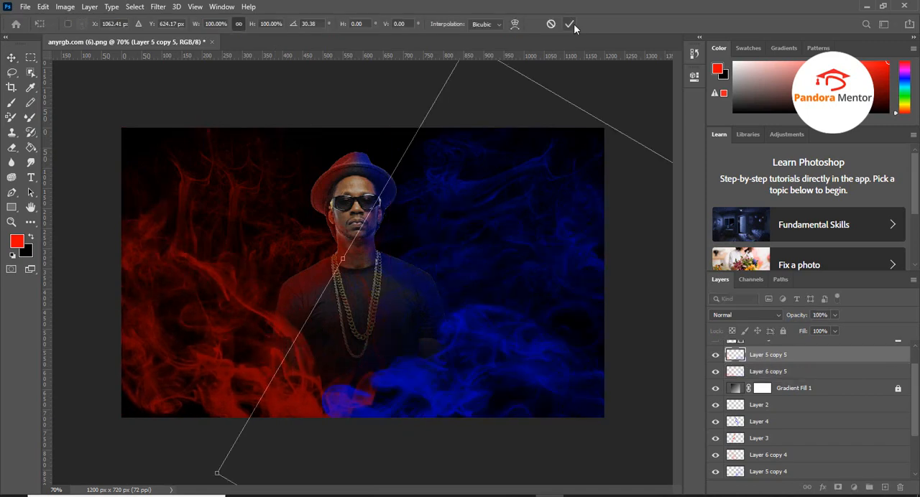
click(570, 24)
click(769, 370)
click(769, 355)
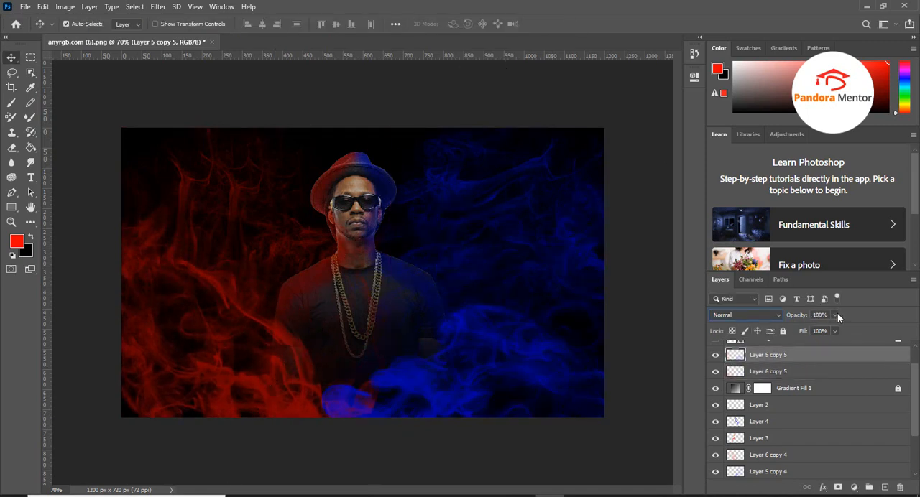
click(835, 314)
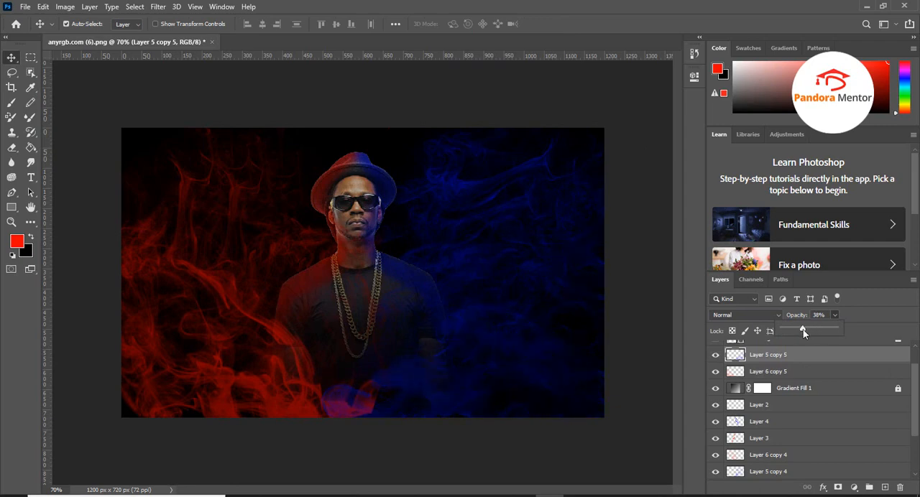
click(812, 312)
click(814, 314)
Lower the opacity of Layer 6 copy 5 to dim the red smoke in front of the man
click(769, 372)
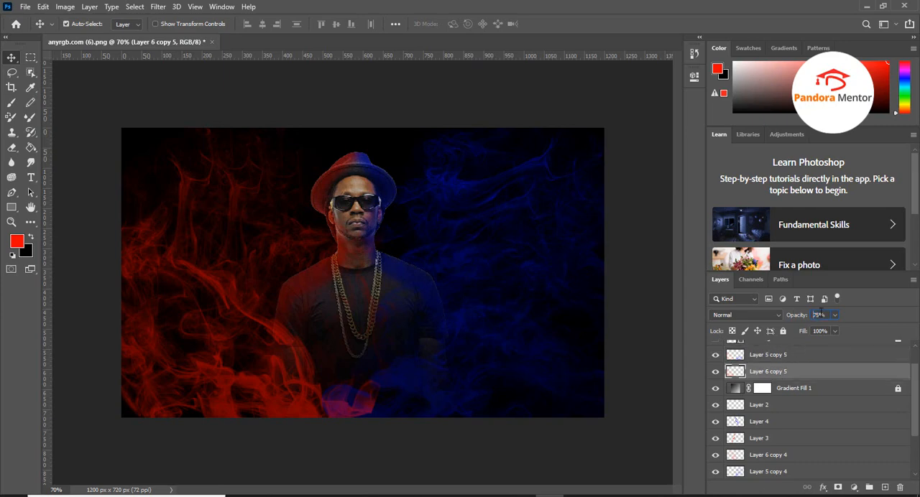
drag(789, 315, 794, 312)
ctrl+drag(264, 375, 273, 391)
Preview blend modes such as Luminosity on the man's Layer 1 and leave it at Normal
click(317, 415)
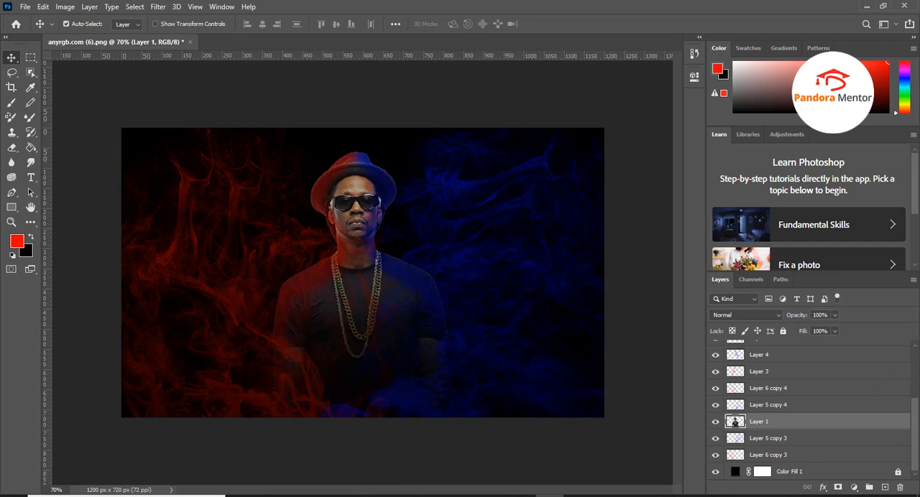
click(774, 316)
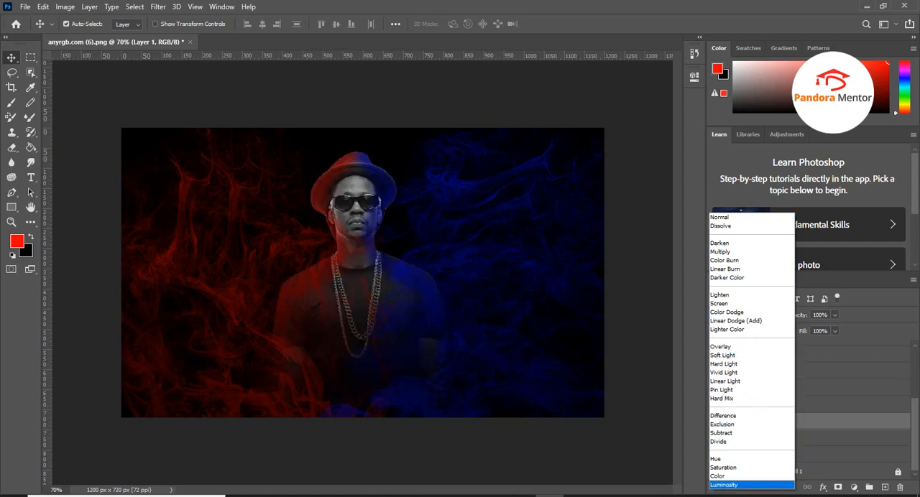
click(483, 354)
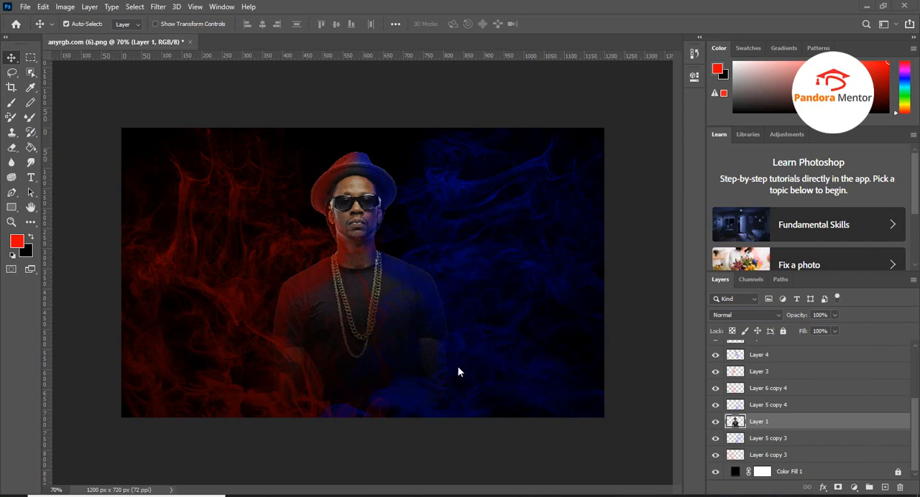